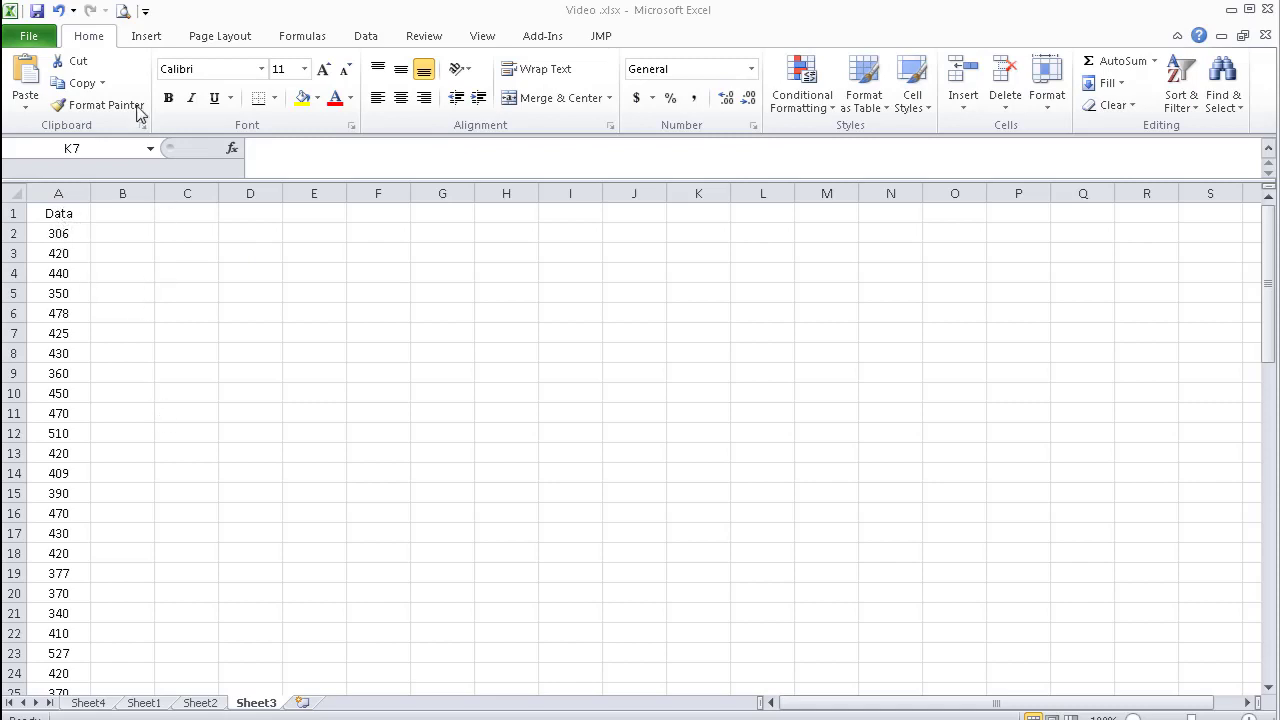
# Step: Start a PivotTable that uses the Data column, range A1:A71 on Sheet3, as its source
pyautogui.click(146, 38)
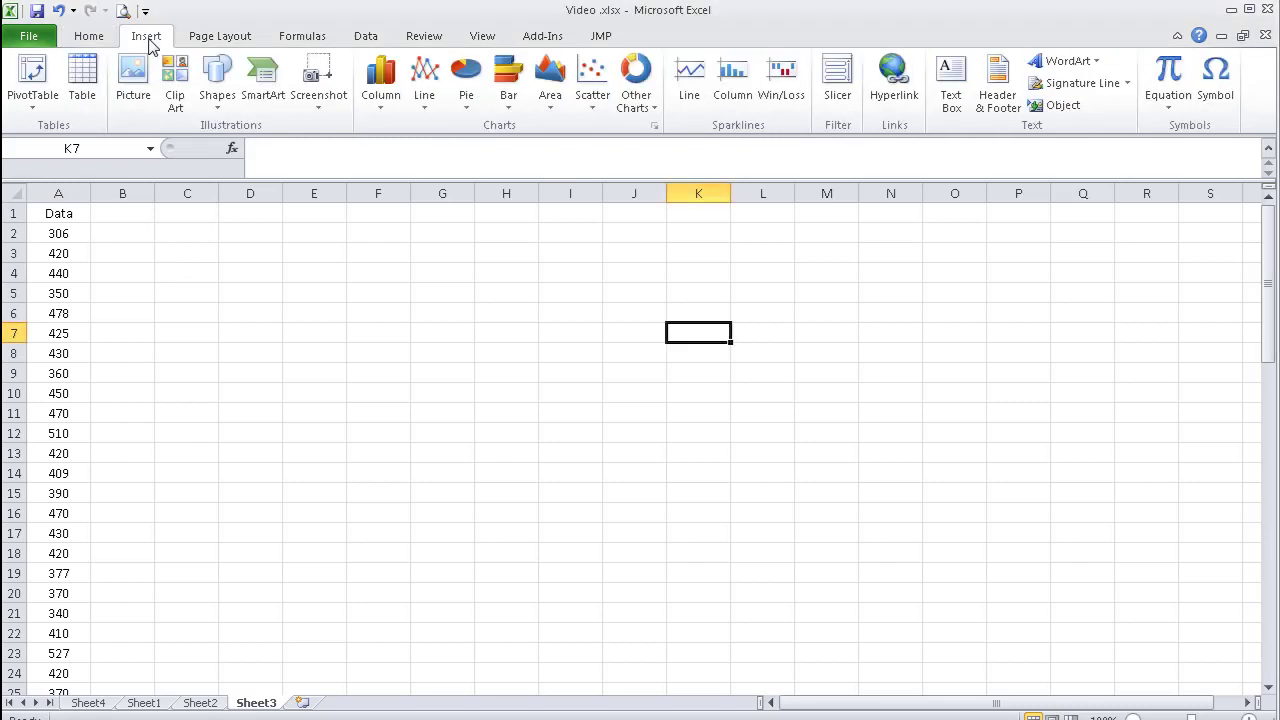
pyautogui.click(33, 78)
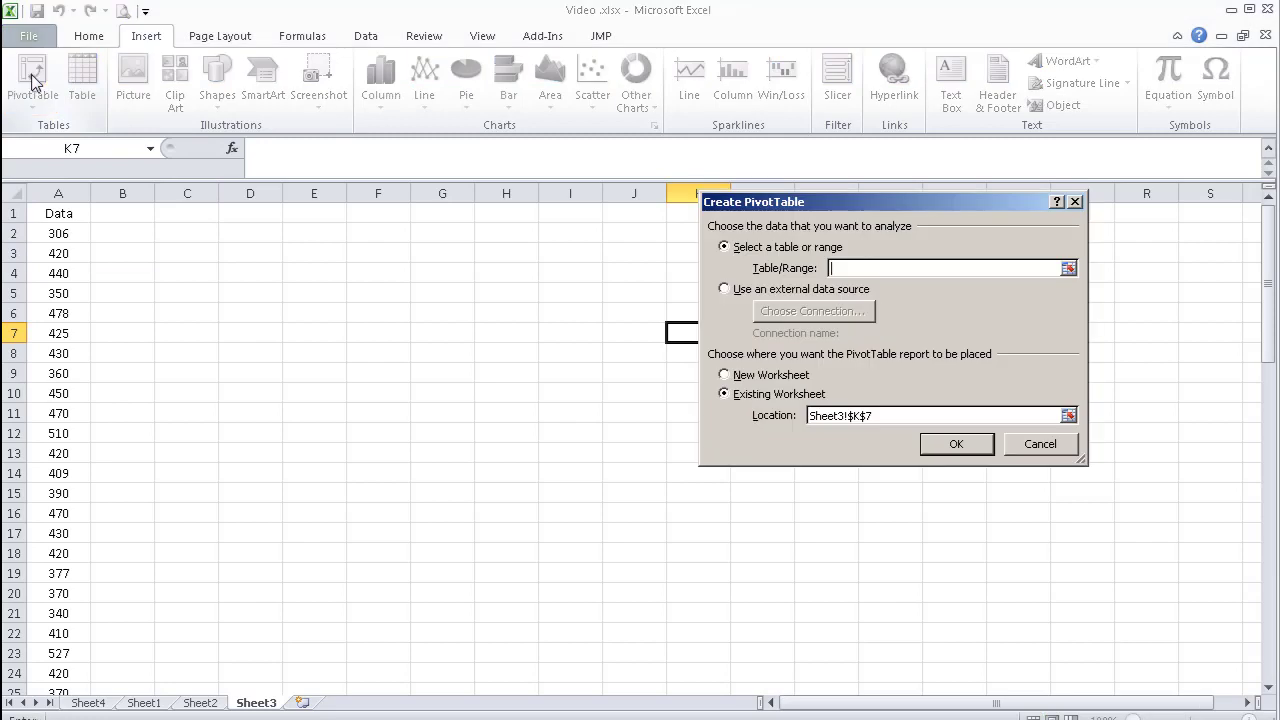
pyautogui.click(1068, 268)
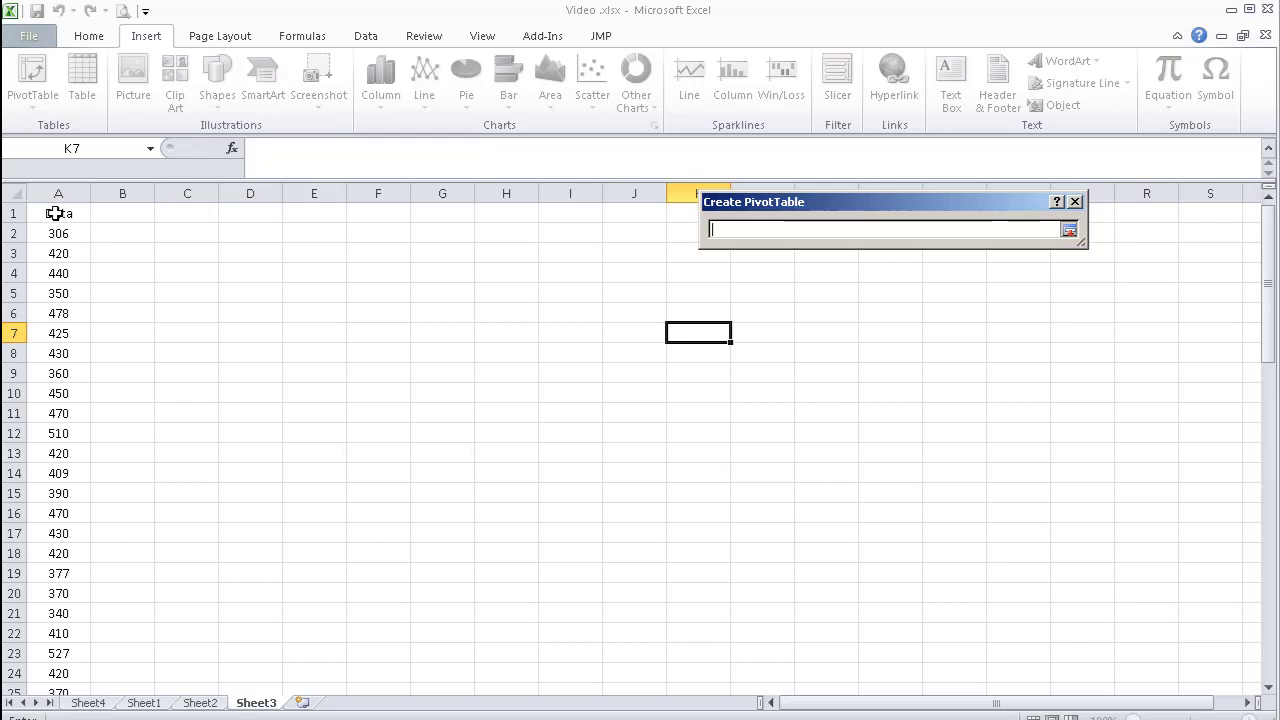
pyautogui.moveTo(57, 214); pyautogui.dragTo(63, 655)
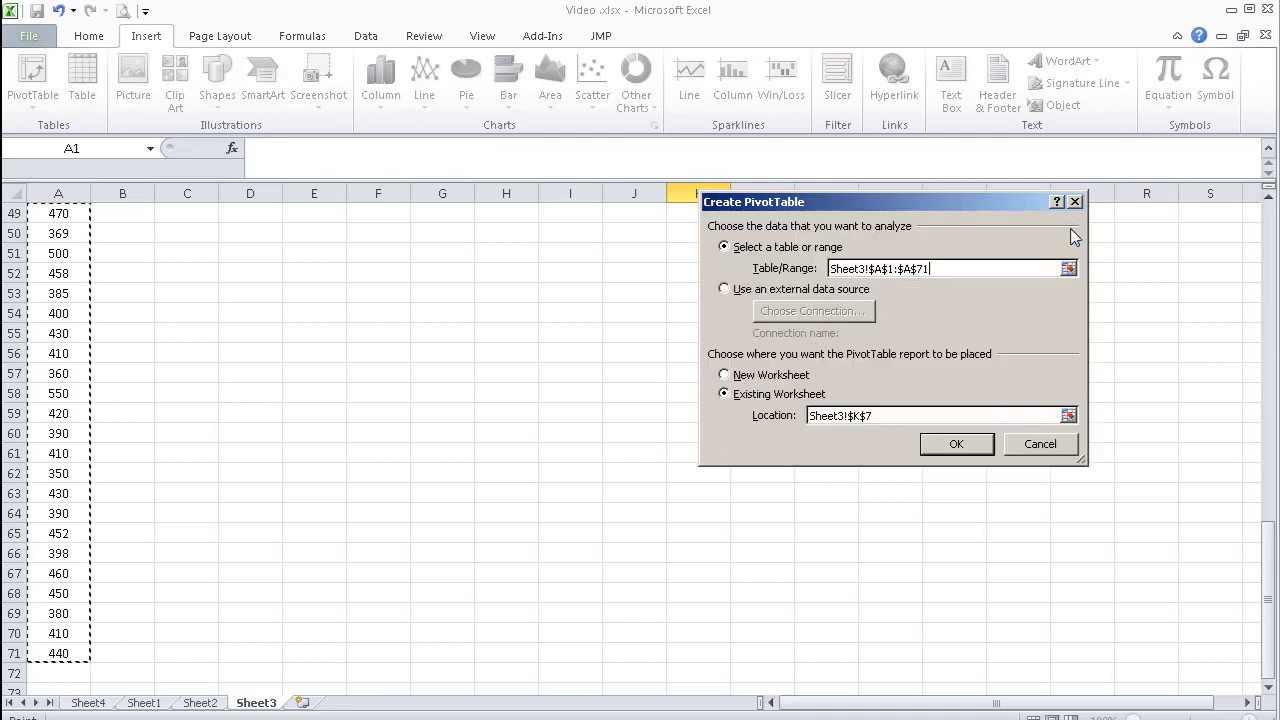
pyautogui.click(1069, 229)
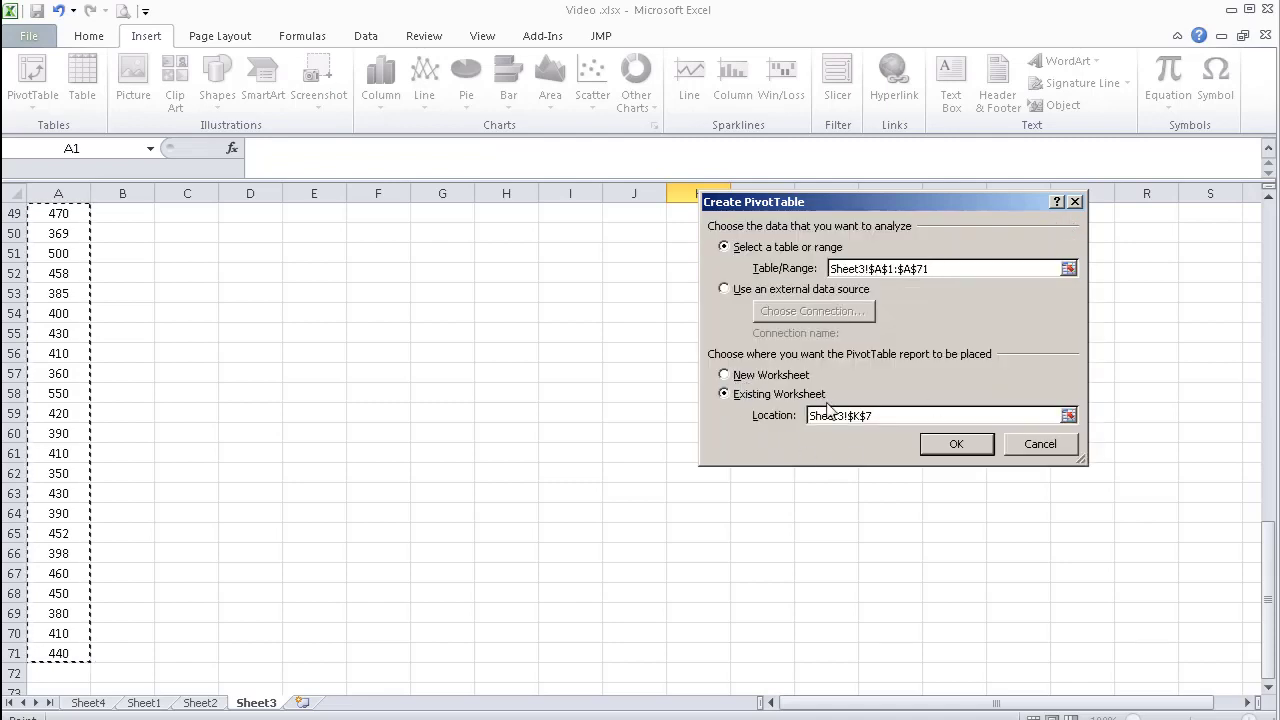
pyautogui.moveTo(1268, 600); pyautogui.dragTo(1260, 248)
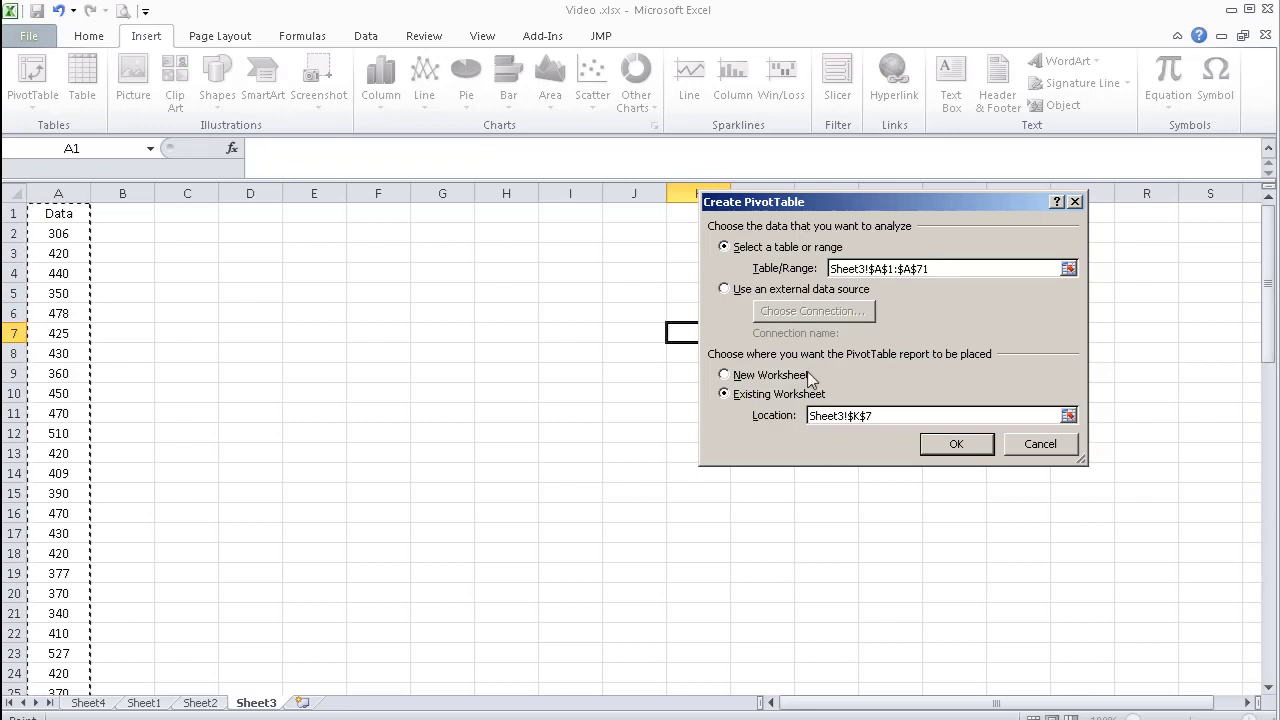
# Step: Place the PivotTable on the existing worksheet at cell E3 of Sheet3 and create it
pyautogui.click(725, 376)
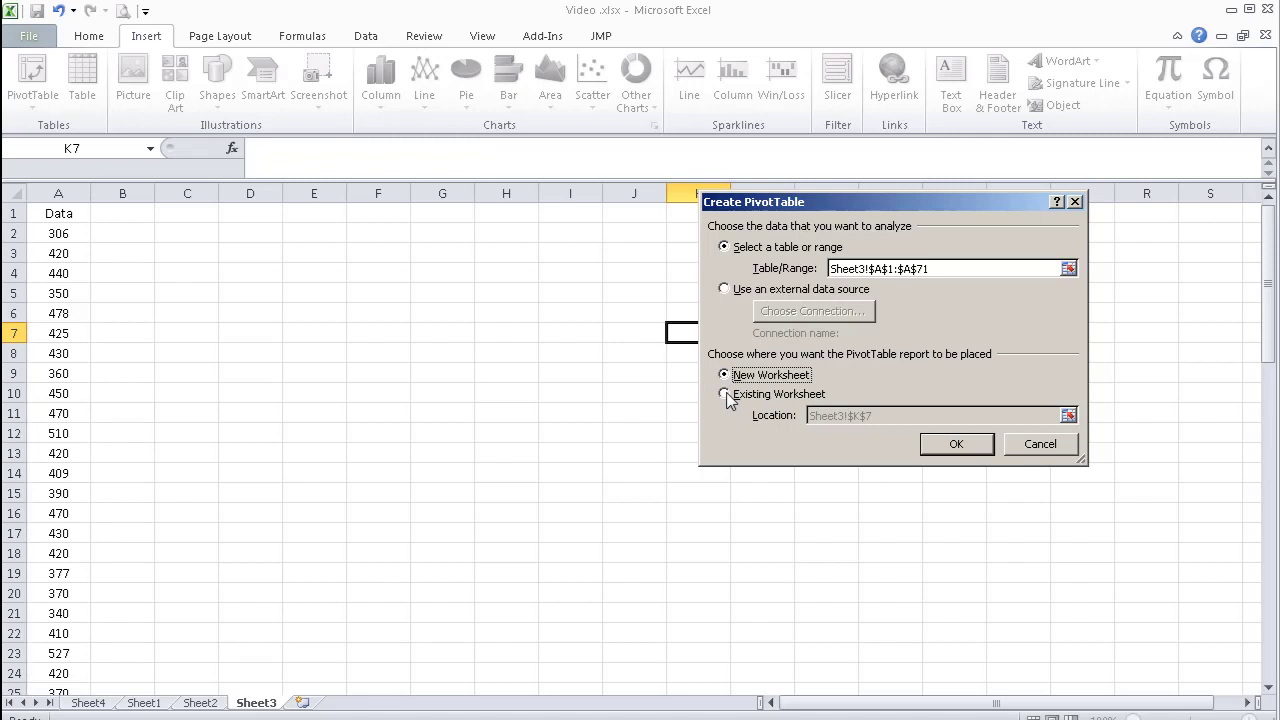
pyautogui.click(725, 395)
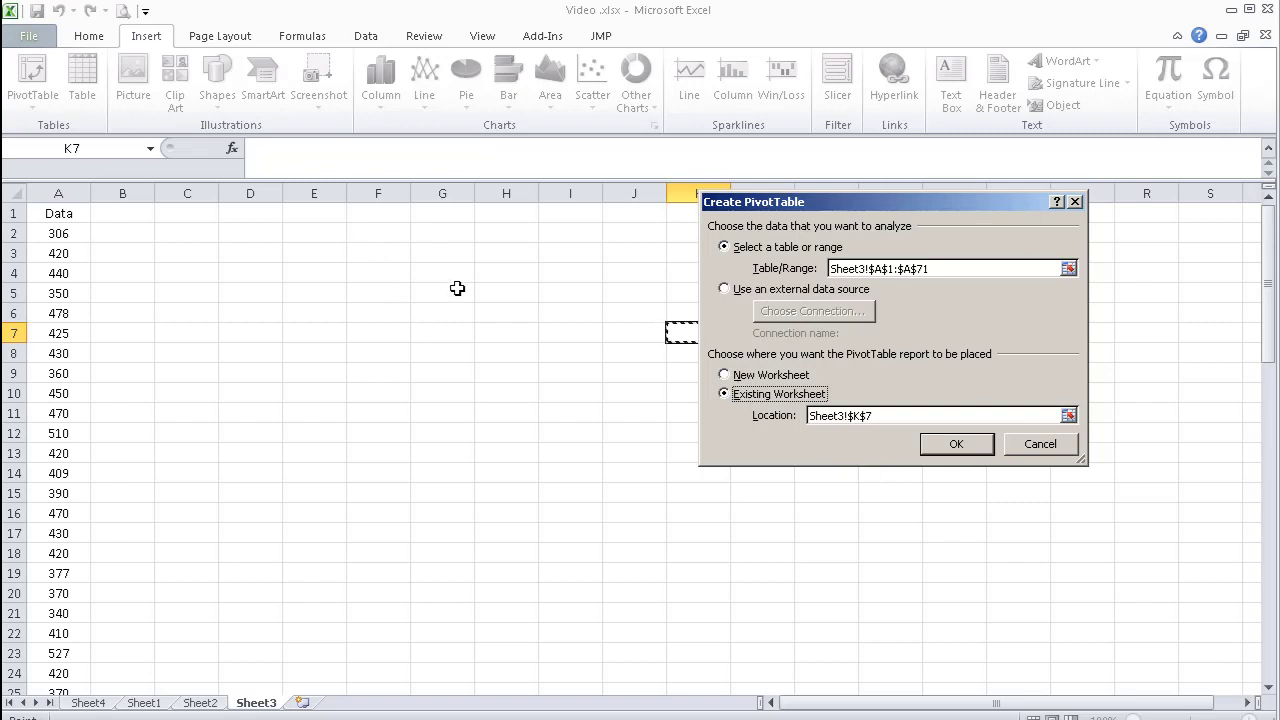
pyautogui.click(1068, 415)
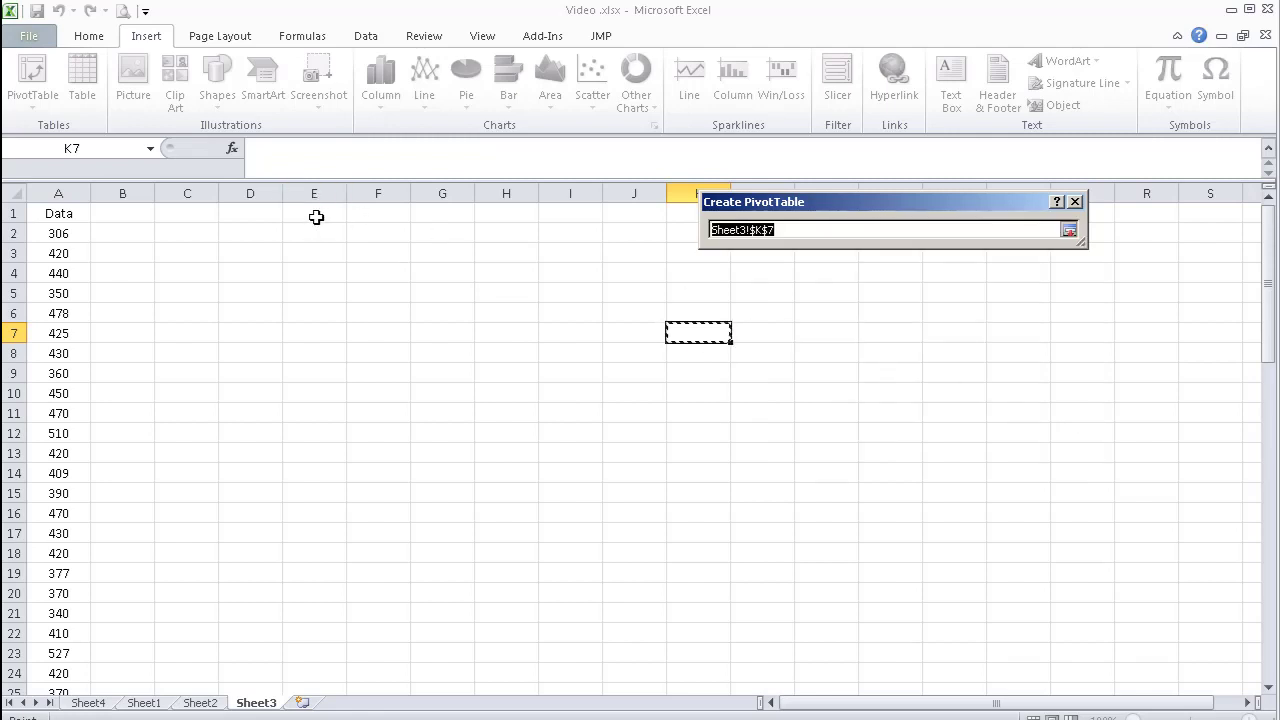
pyautogui.click(323, 250)
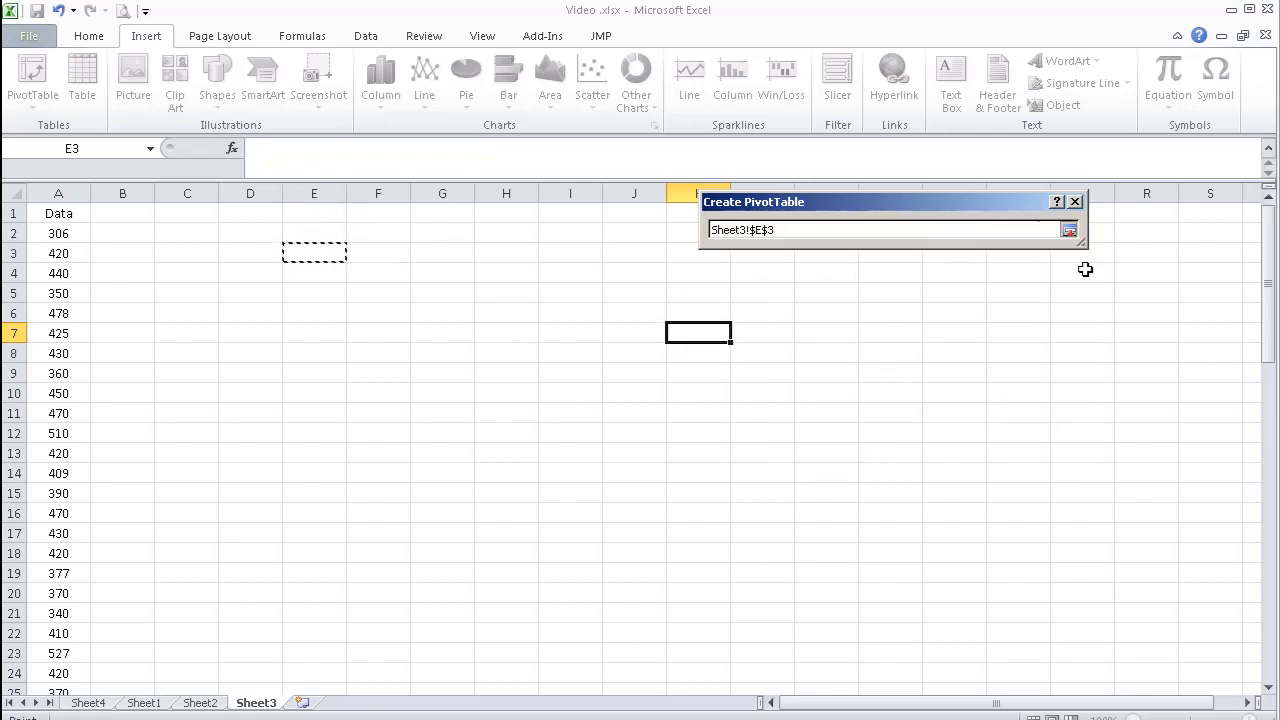
pyautogui.click(1069, 231)
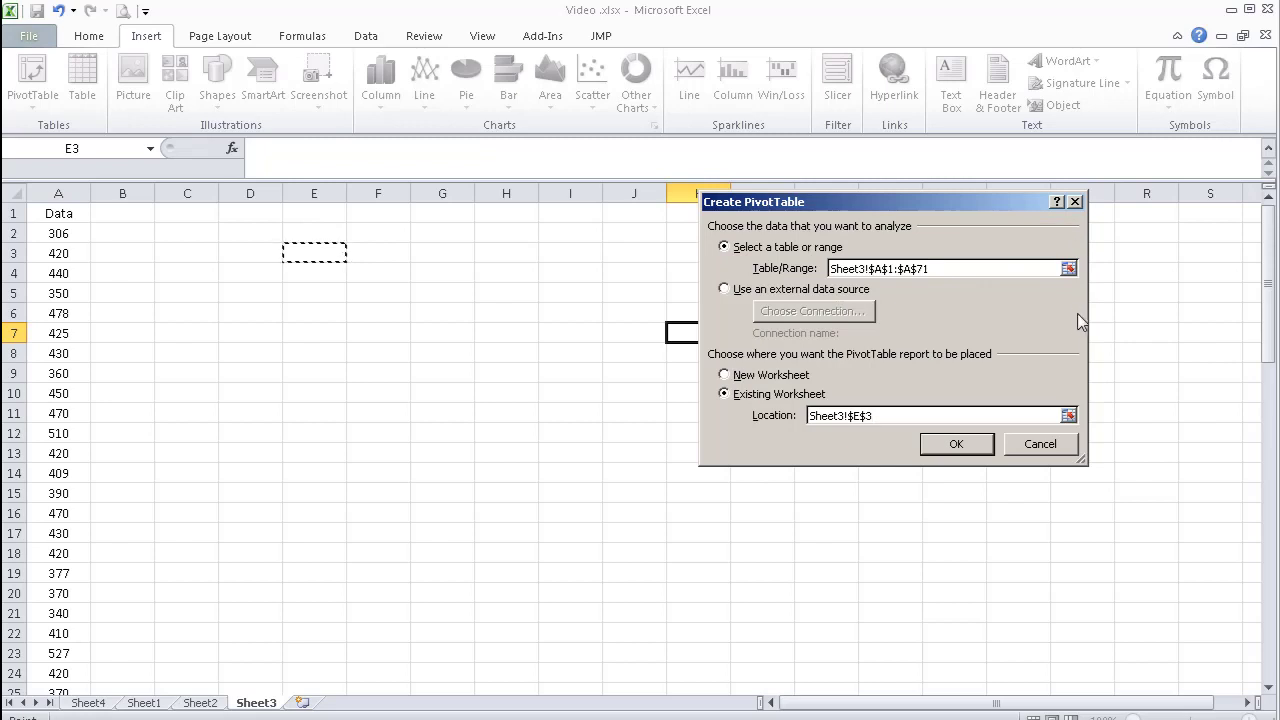
pyautogui.click(955, 446)
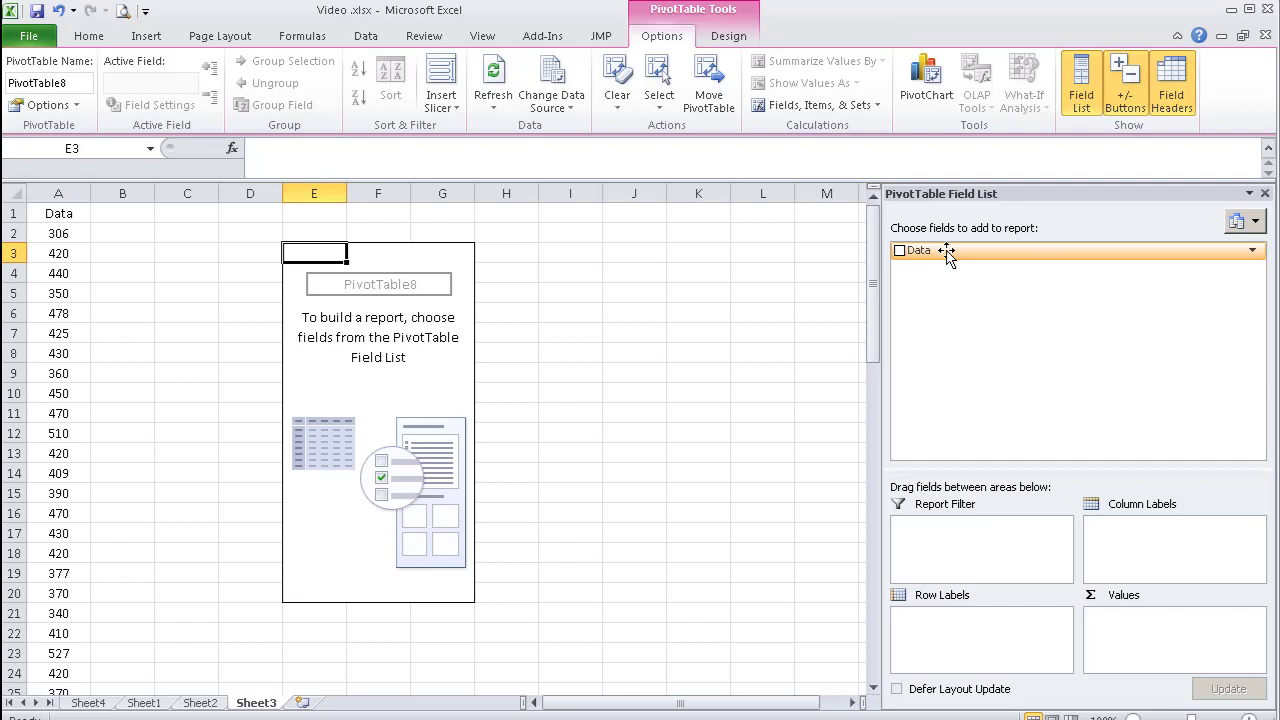
# Step: Use the Data field as row labels and group them from 306 to 550 in intervals of 10
pyautogui.moveTo(947, 252); pyautogui.dragTo(925, 628)
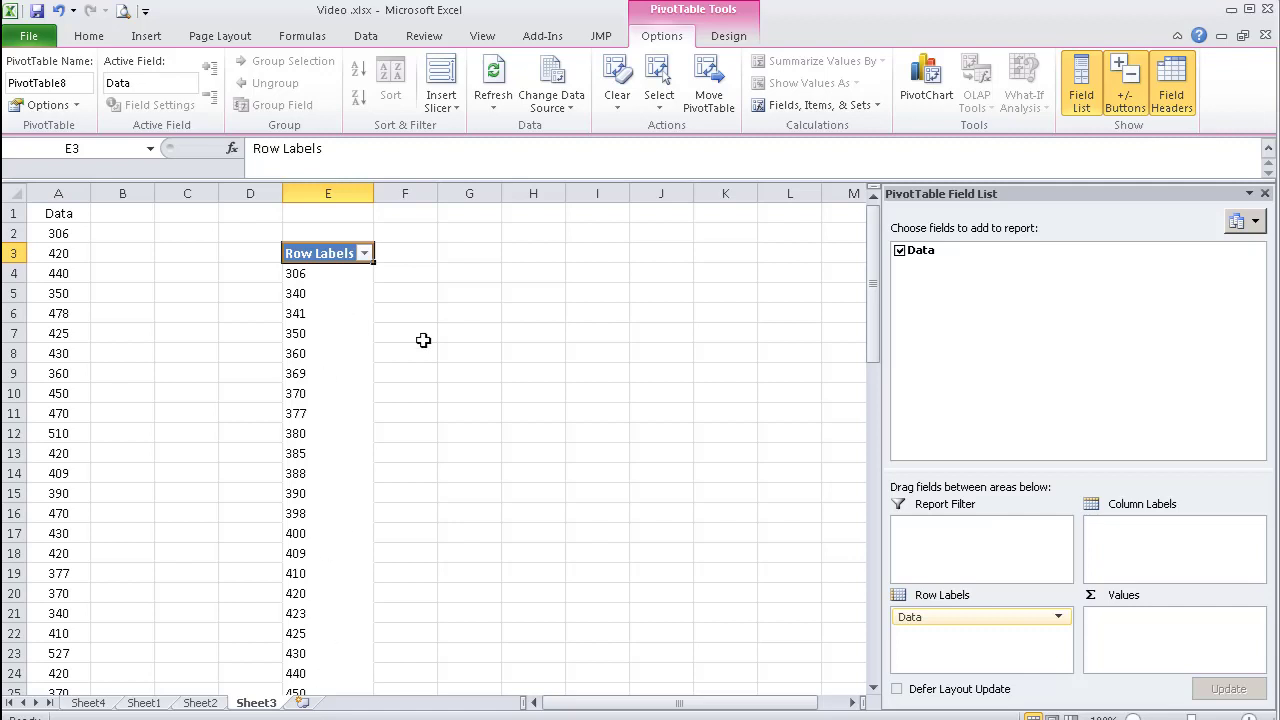
pyautogui.click(302, 313)
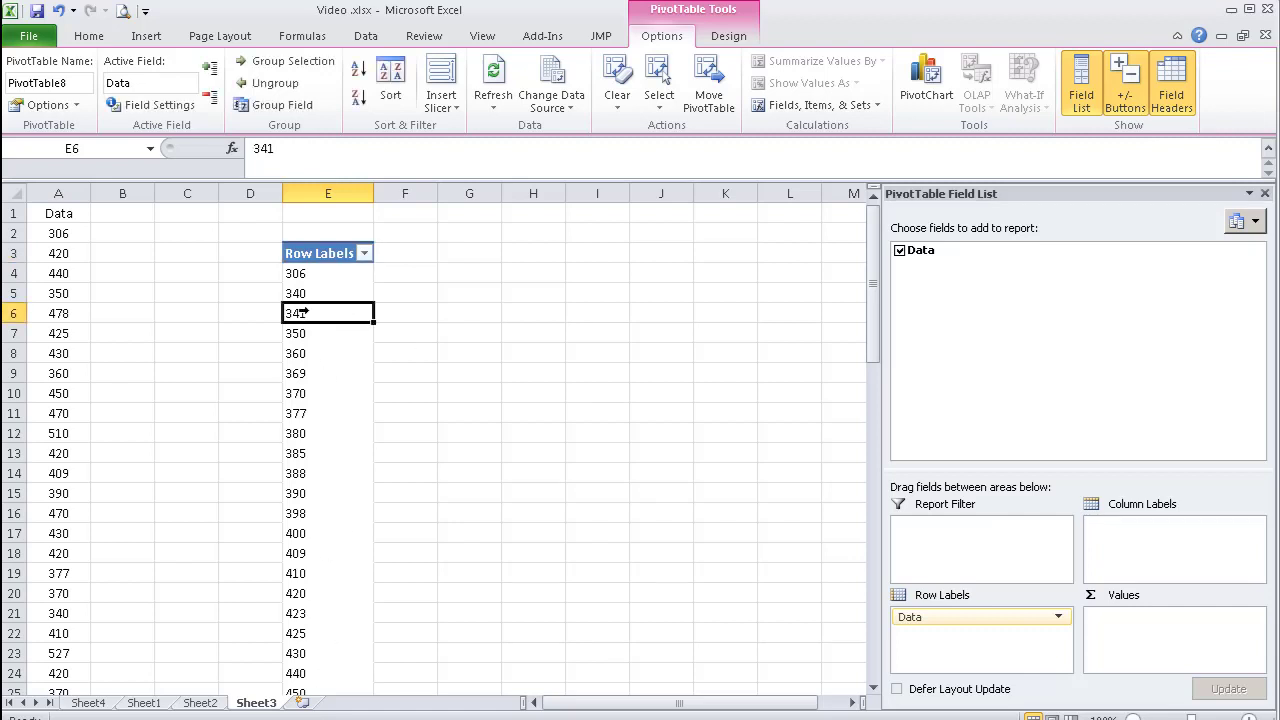
pyautogui.rightClick(305, 314)
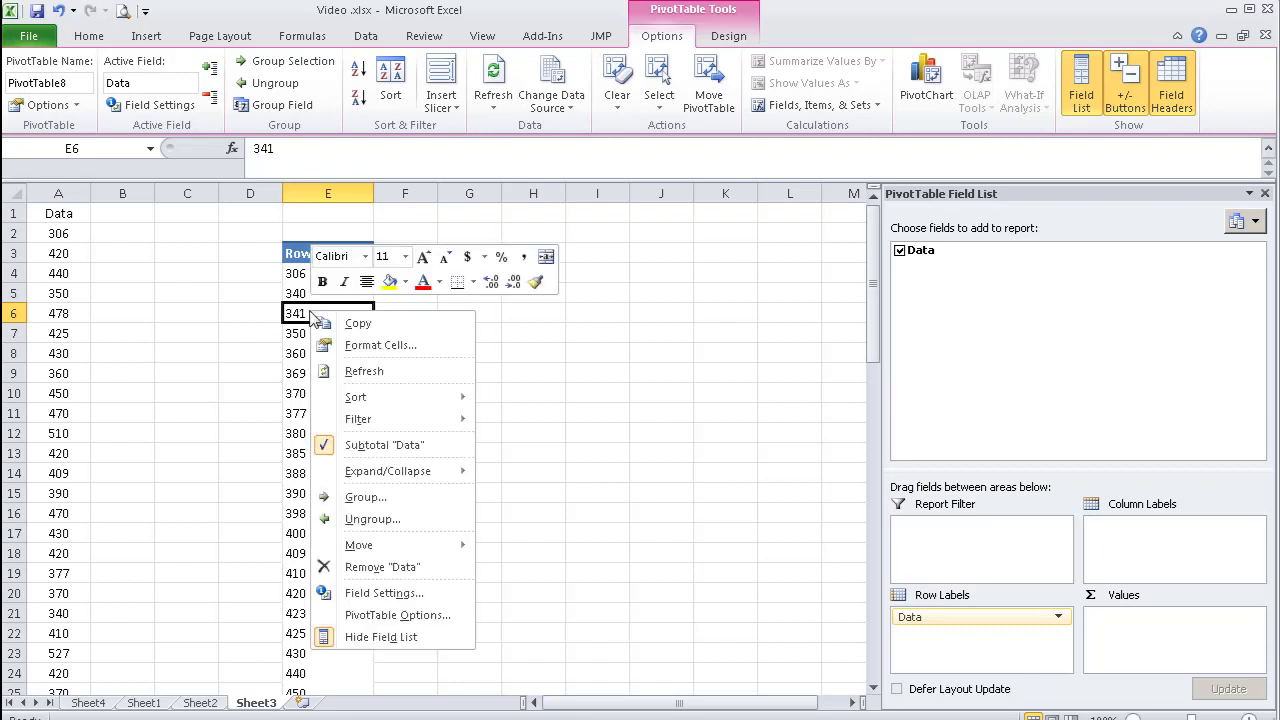
pyautogui.click(380, 506)
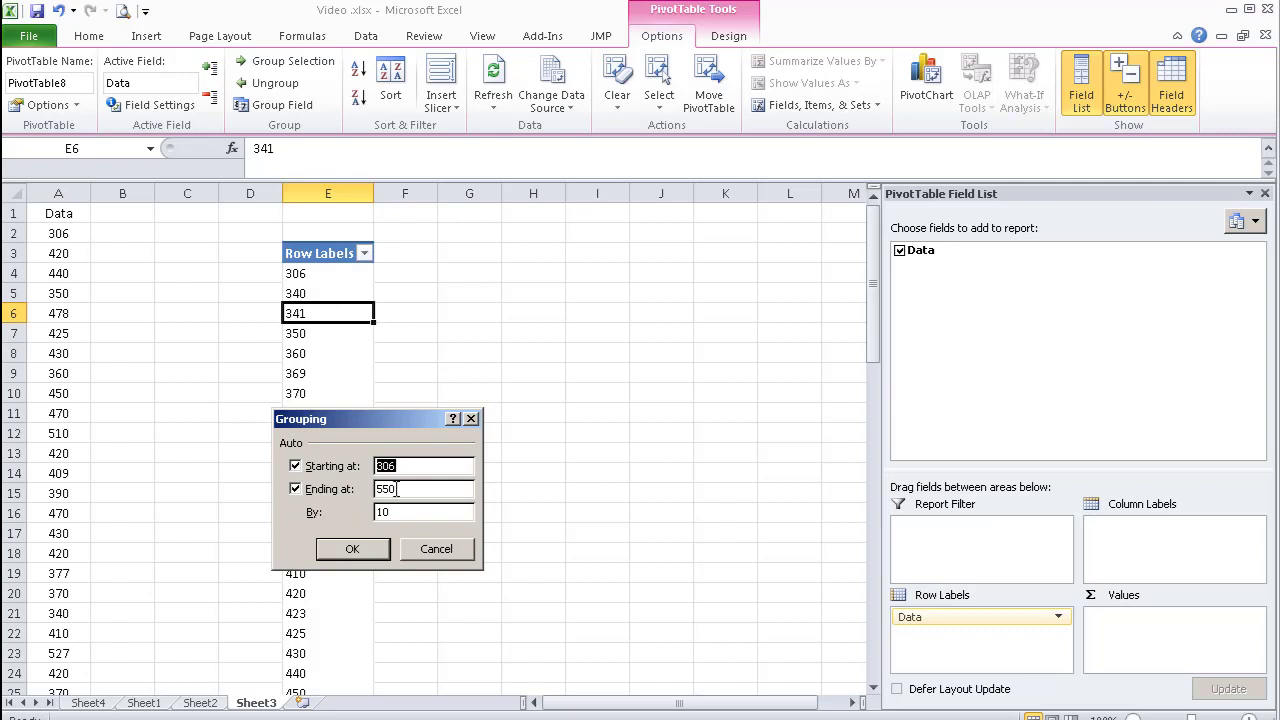
pyautogui.click(352, 550)
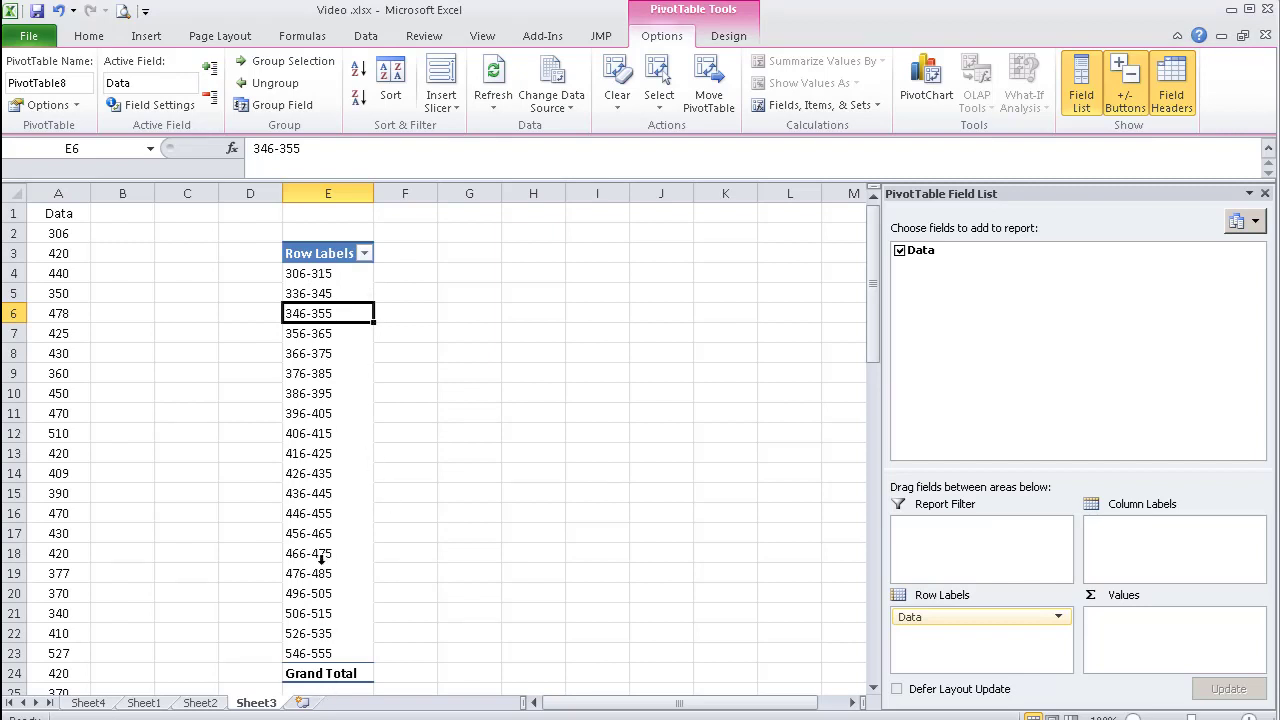
# Step: Regroup the PivotTable's row labels in intervals of 20
pyautogui.rightClick(316, 314)
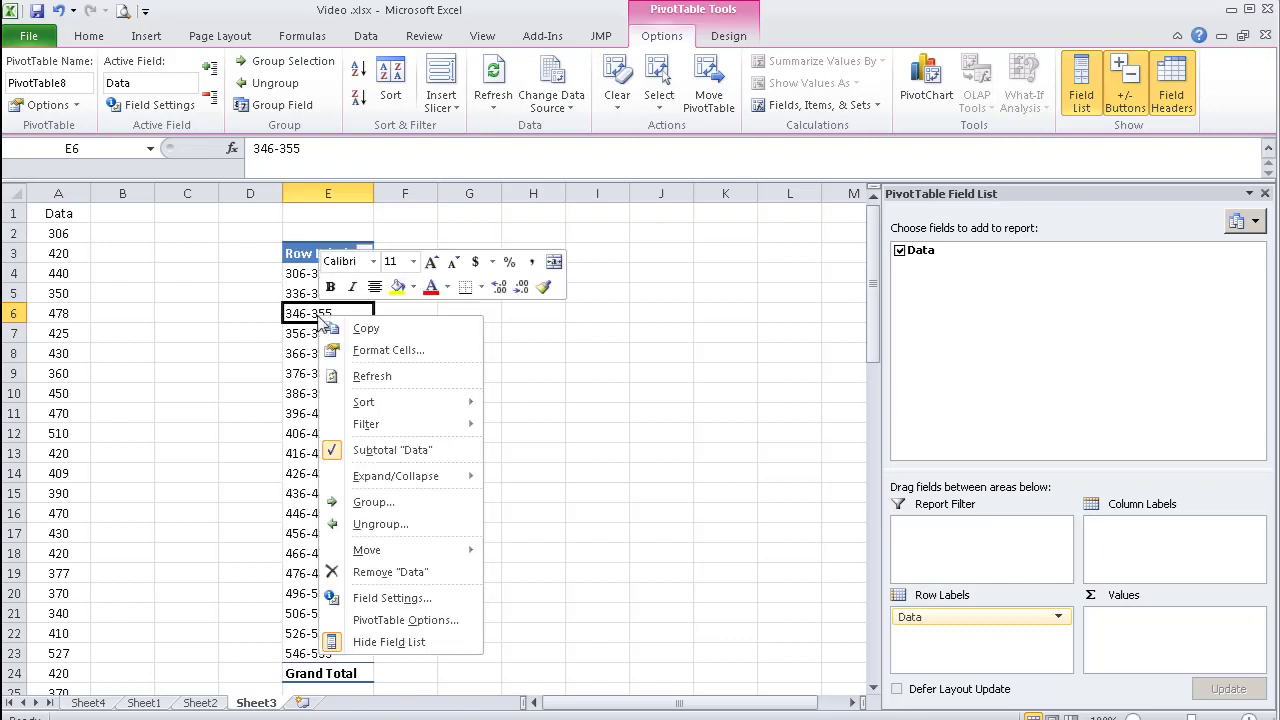
pyautogui.click(370, 502)
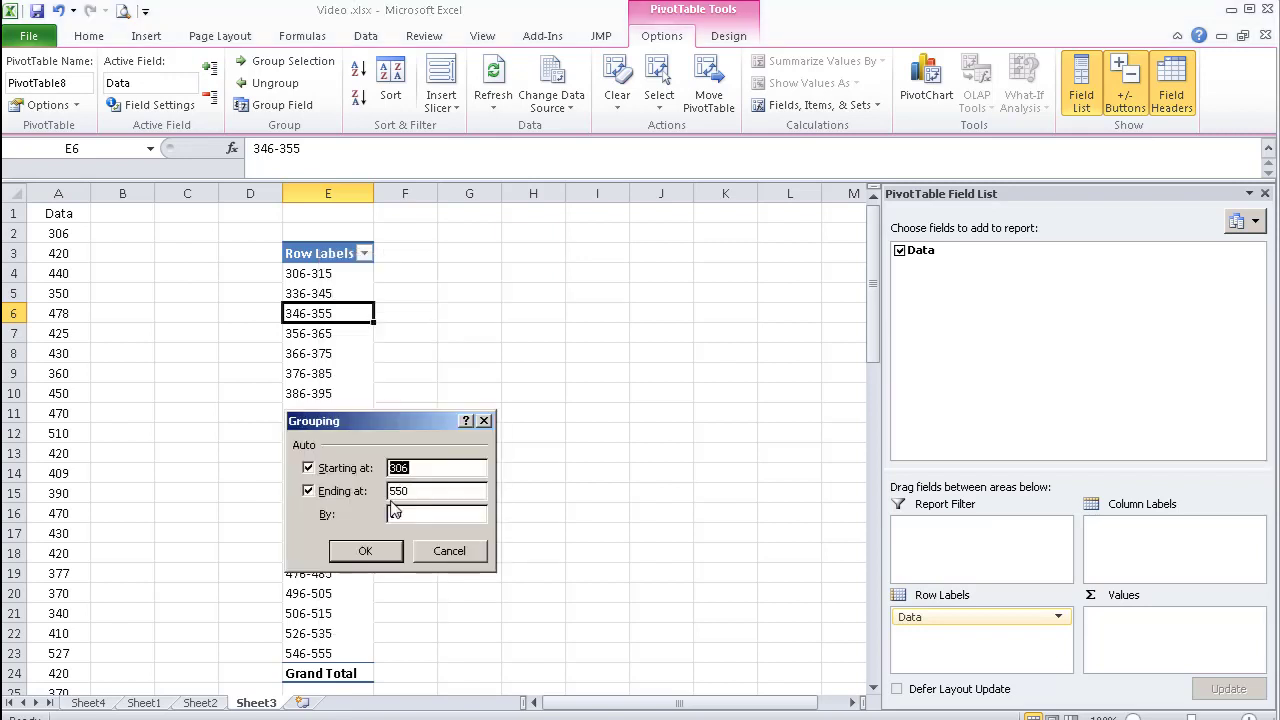
pyautogui.doubleClick(395, 513)
pyautogui.write('20')
pyautogui.click(373, 552)
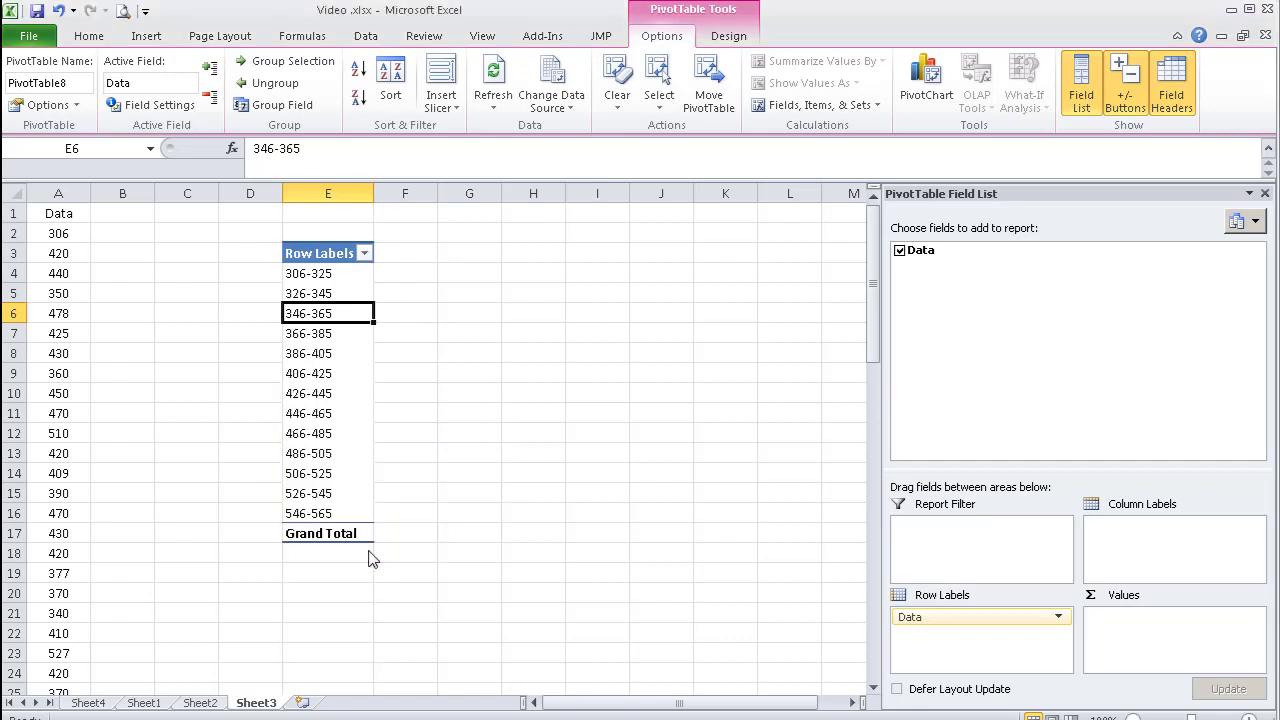
# Step: Regroup the row labels in intervals of 25 and add the Data field to the PivotTable's values
pyautogui.rightClick(329, 313)
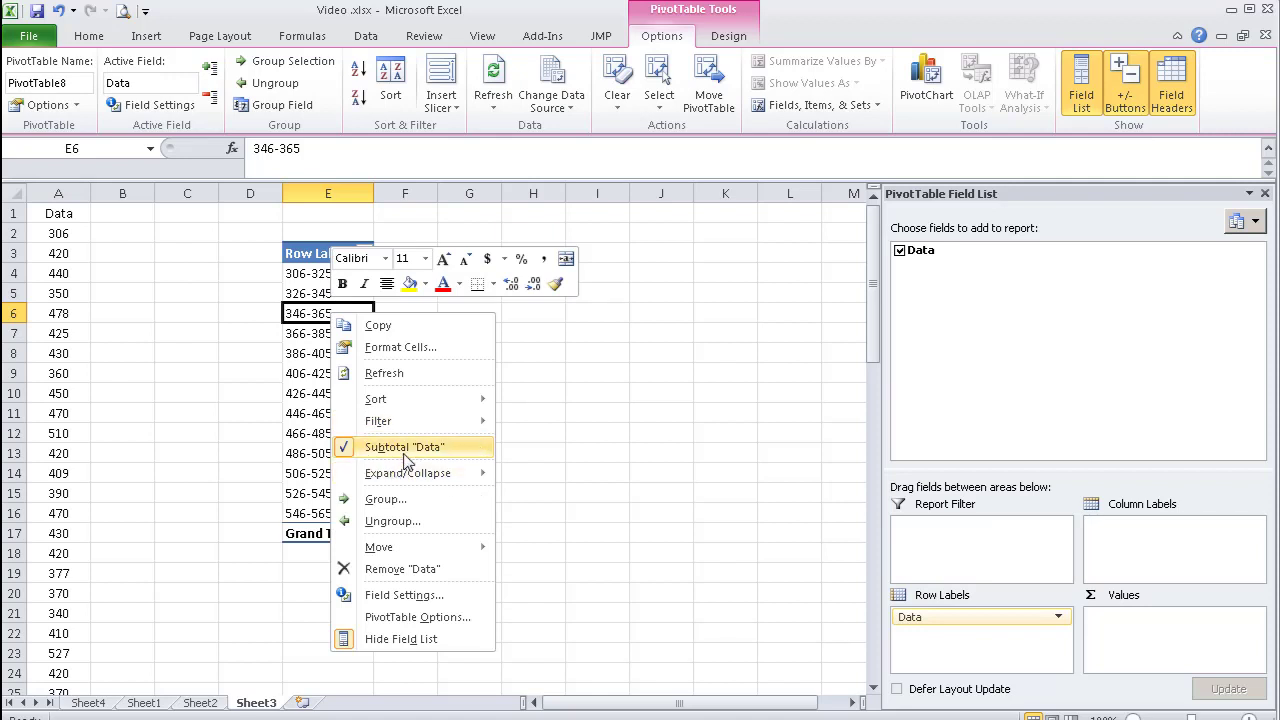
pyautogui.click(425, 502)
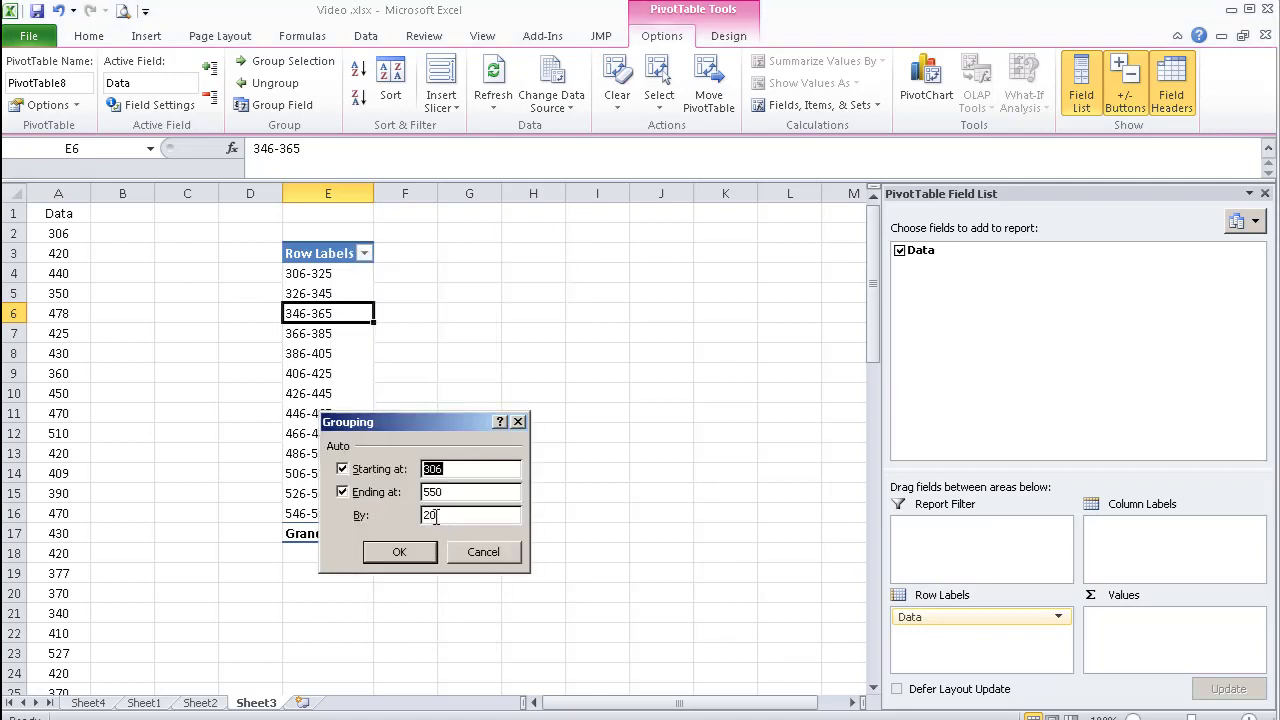
pyautogui.click(436, 516)
pyautogui.click(405, 552)
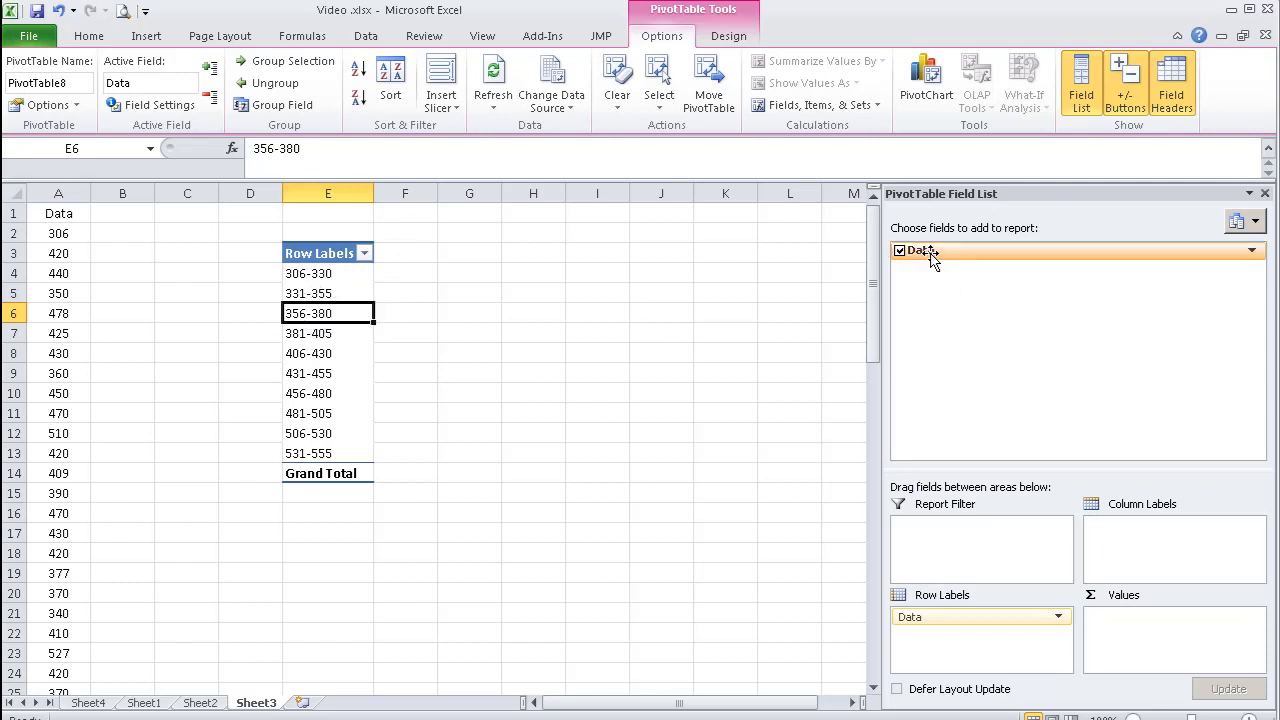
pyautogui.moveTo(944, 254); pyautogui.dragTo(1105, 627)
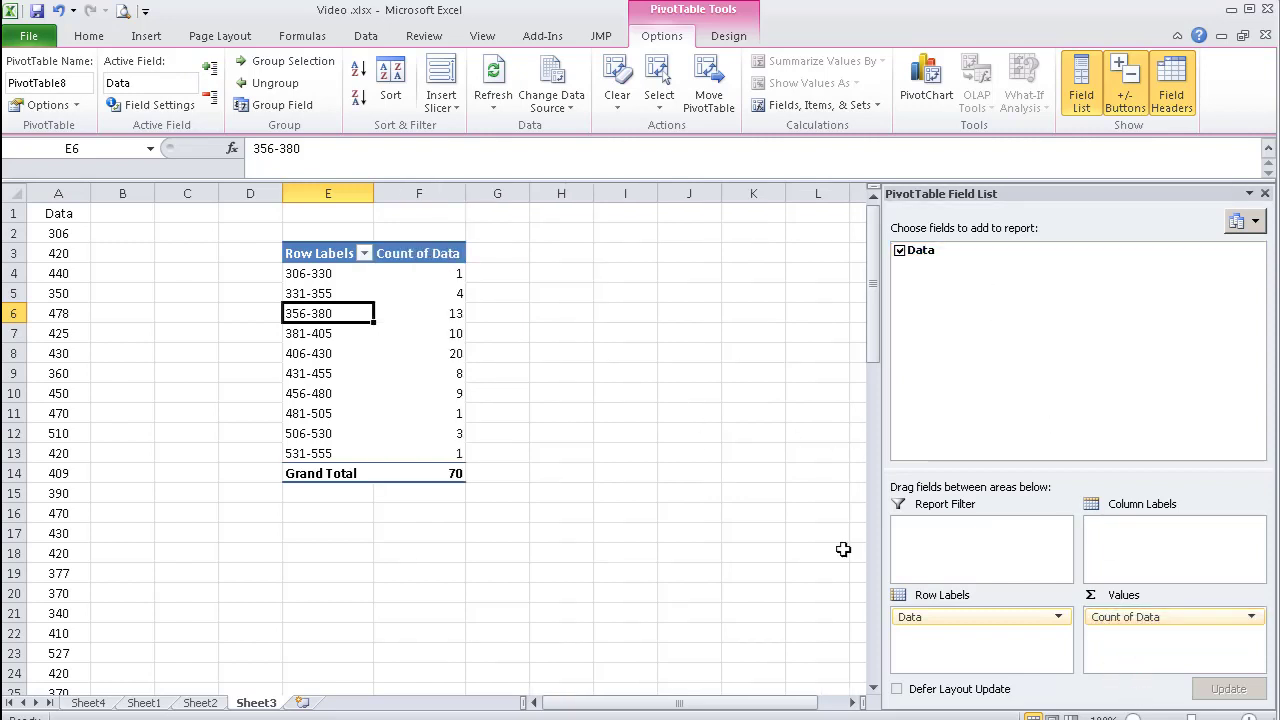
# Step: Summarize the Data value field by Sum and inspect the value for the 306-330 class
pyautogui.click(1251, 618)
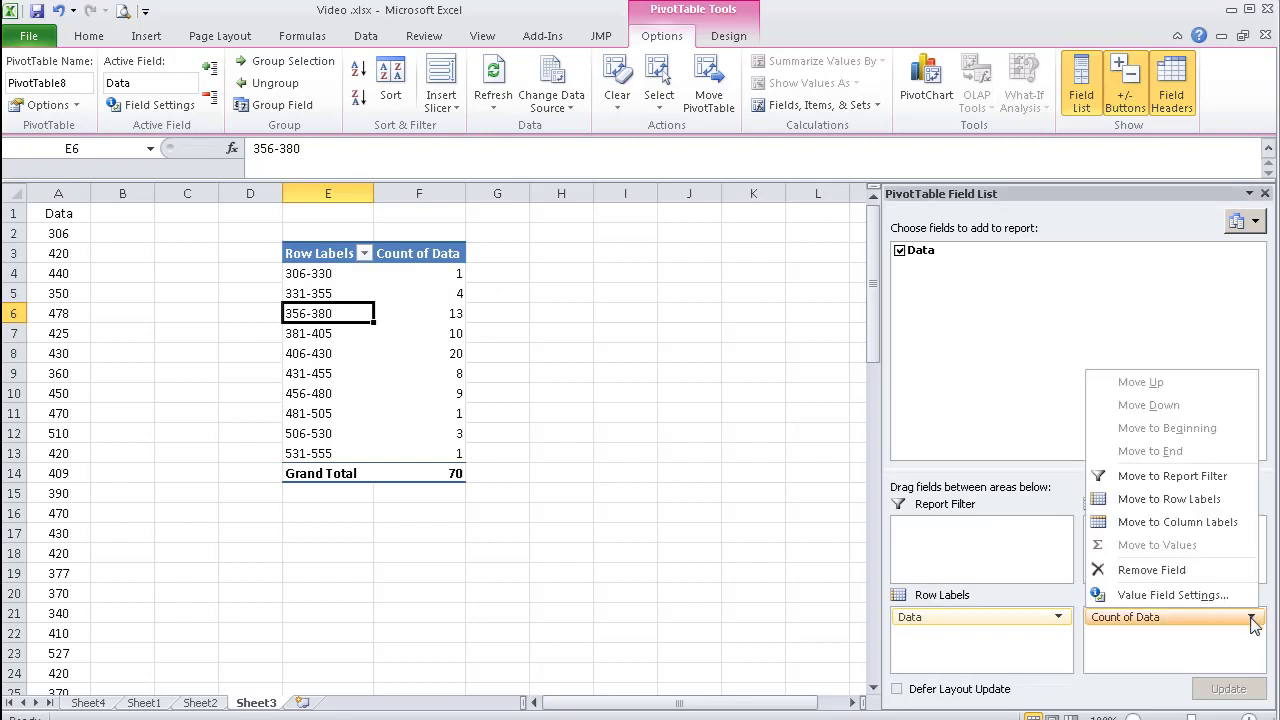
pyautogui.click(1172, 596)
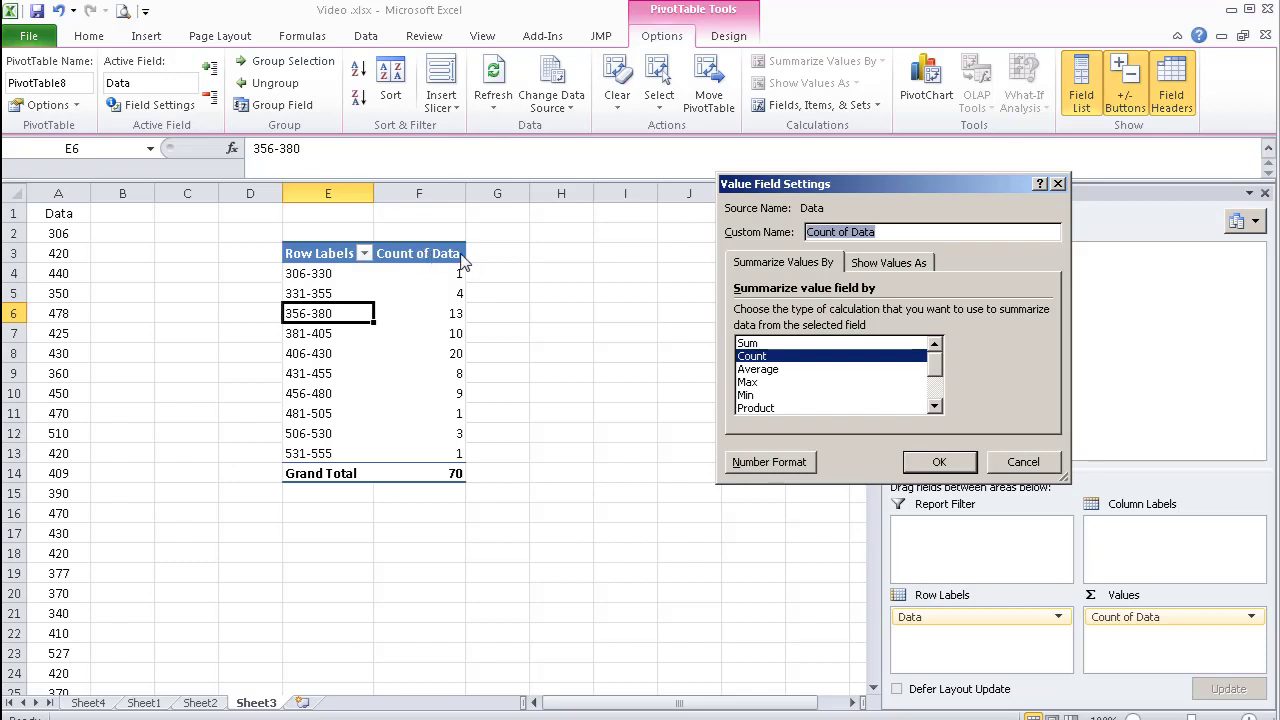
pyautogui.click(753, 347)
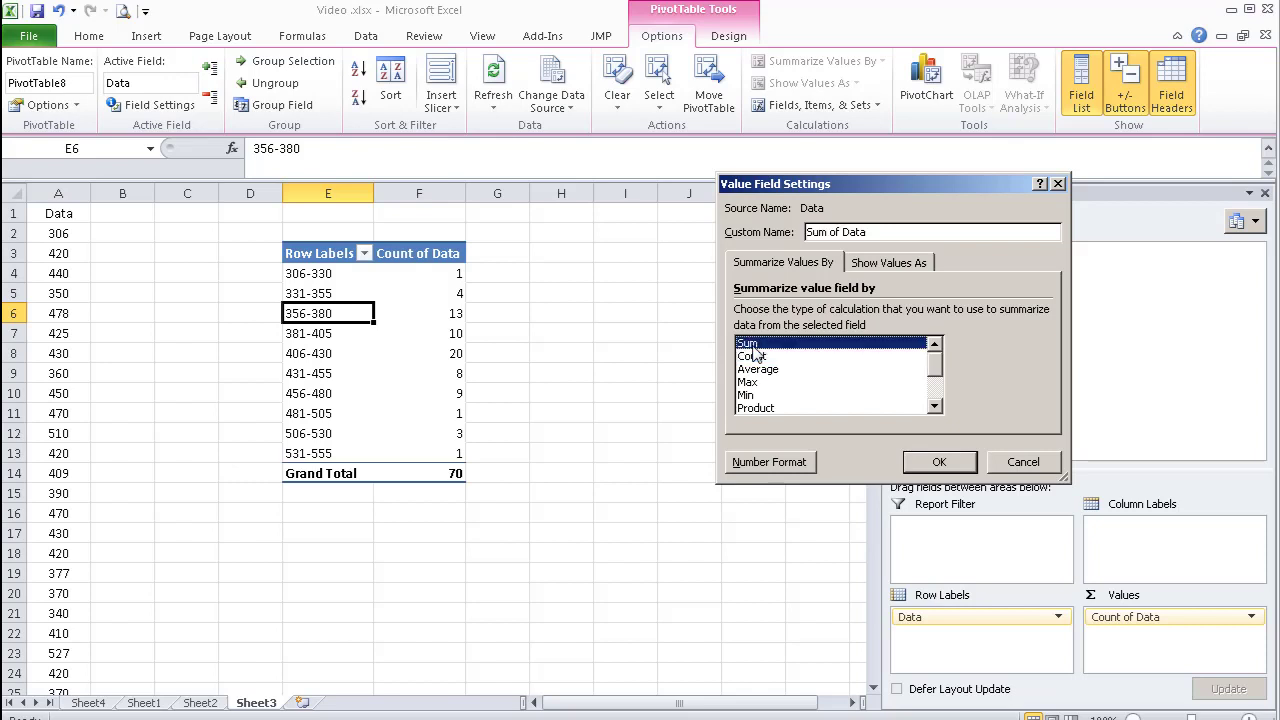
pyautogui.click(955, 464)
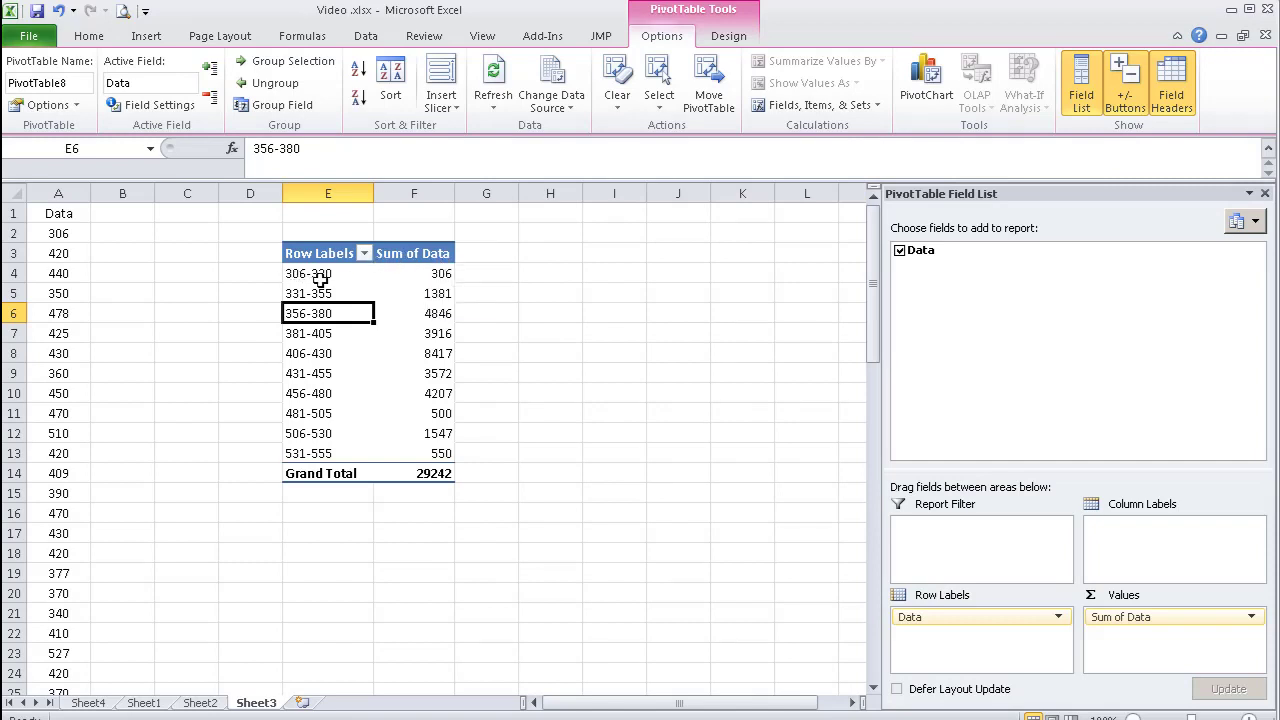
pyautogui.click(436, 273)
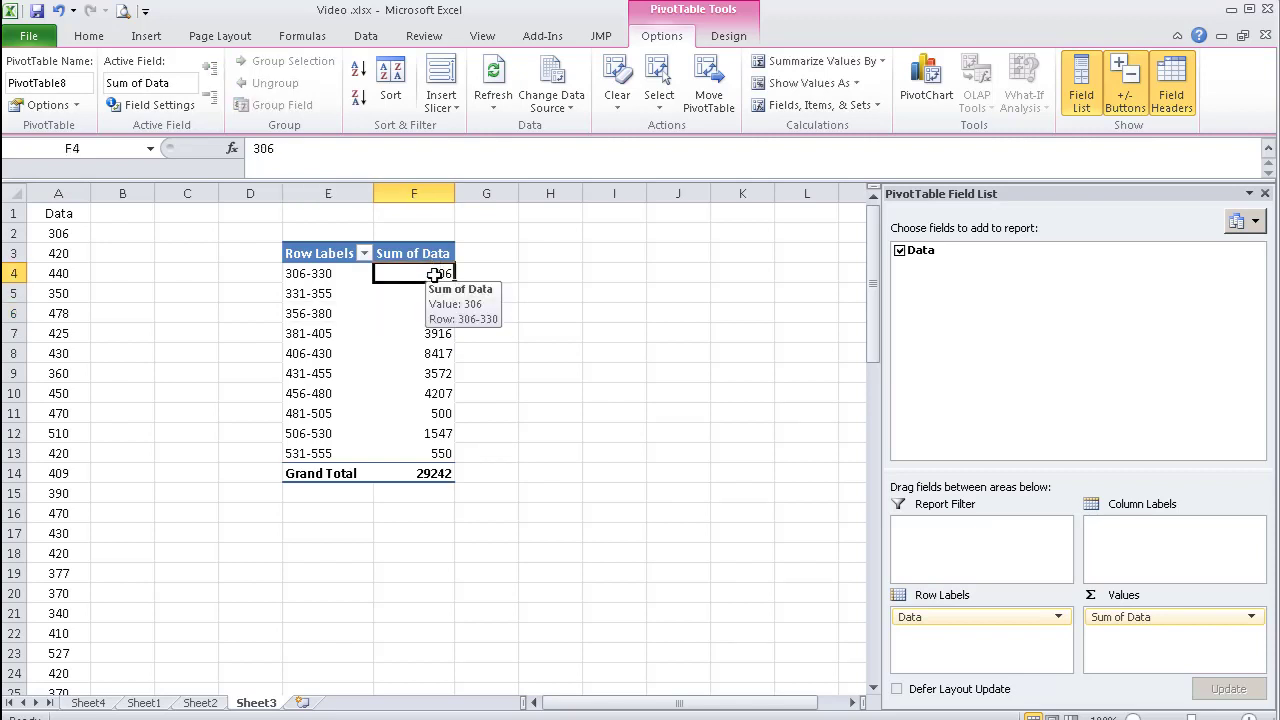
# Step: Summarize the Data value field by Count and inspect the counts for the 331-355 and 356-380 classes
pyautogui.click(1252, 618)
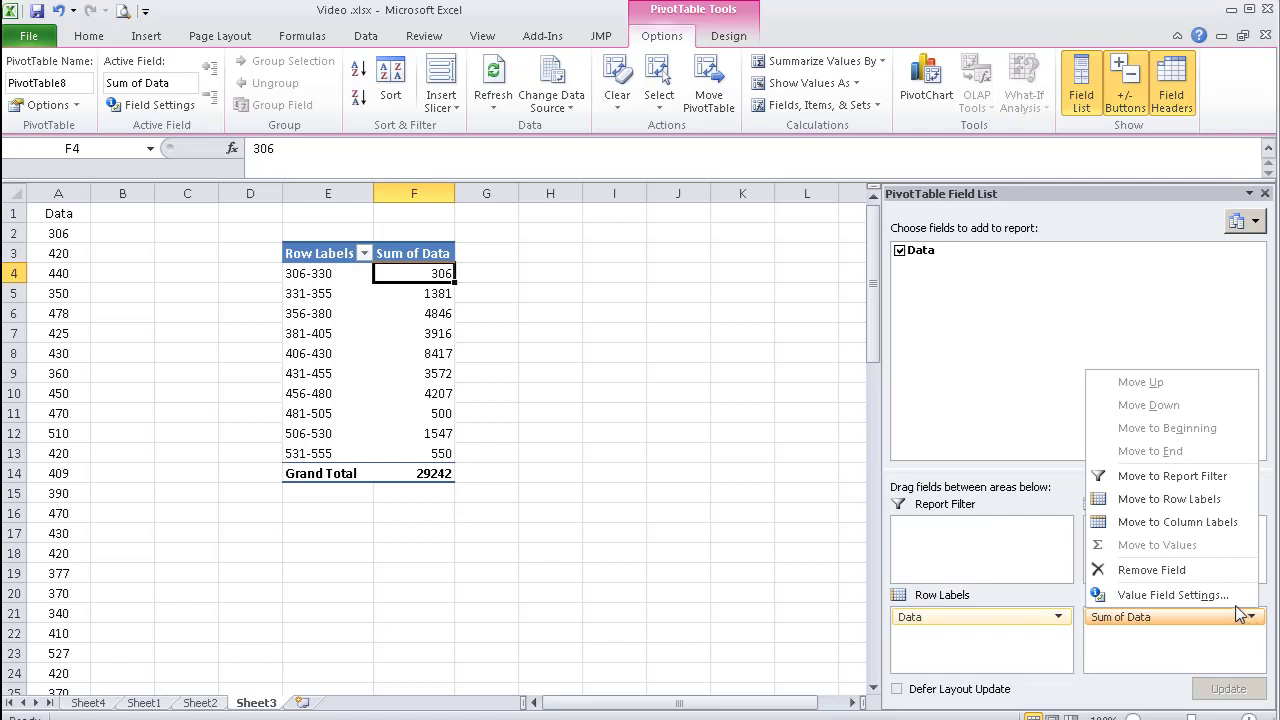
pyautogui.click(1225, 598)
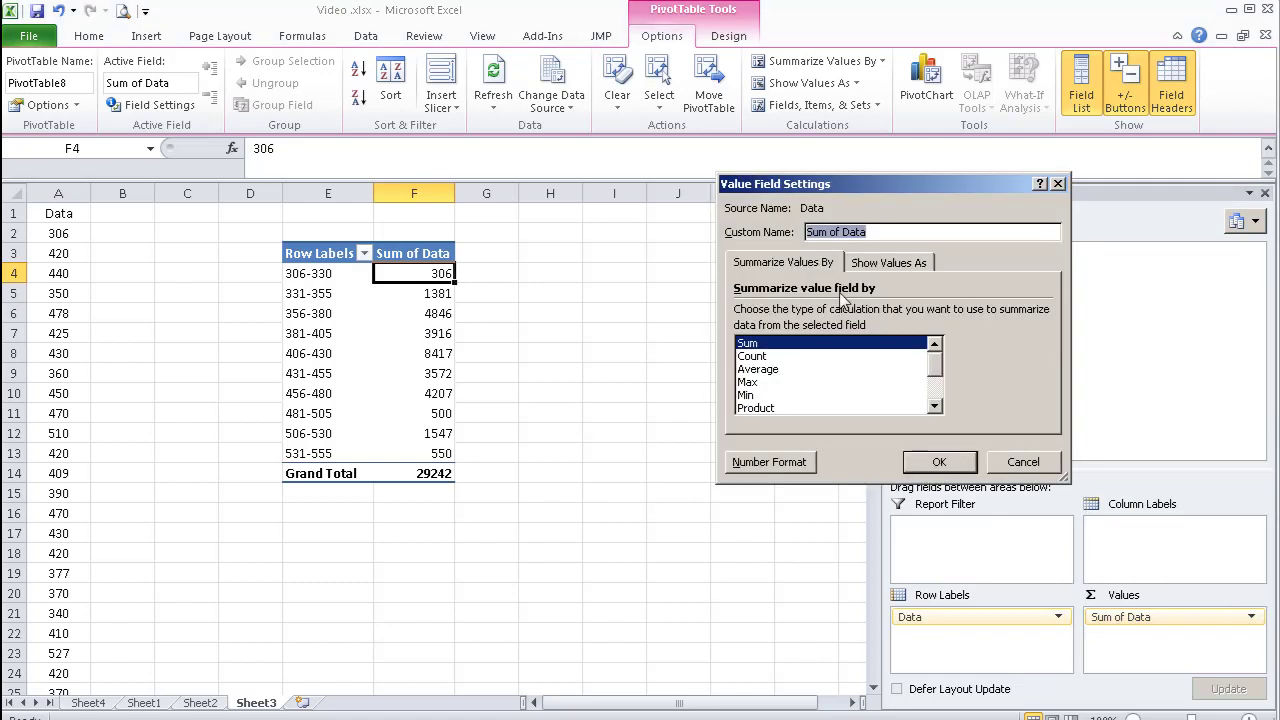
pyautogui.click(751, 360)
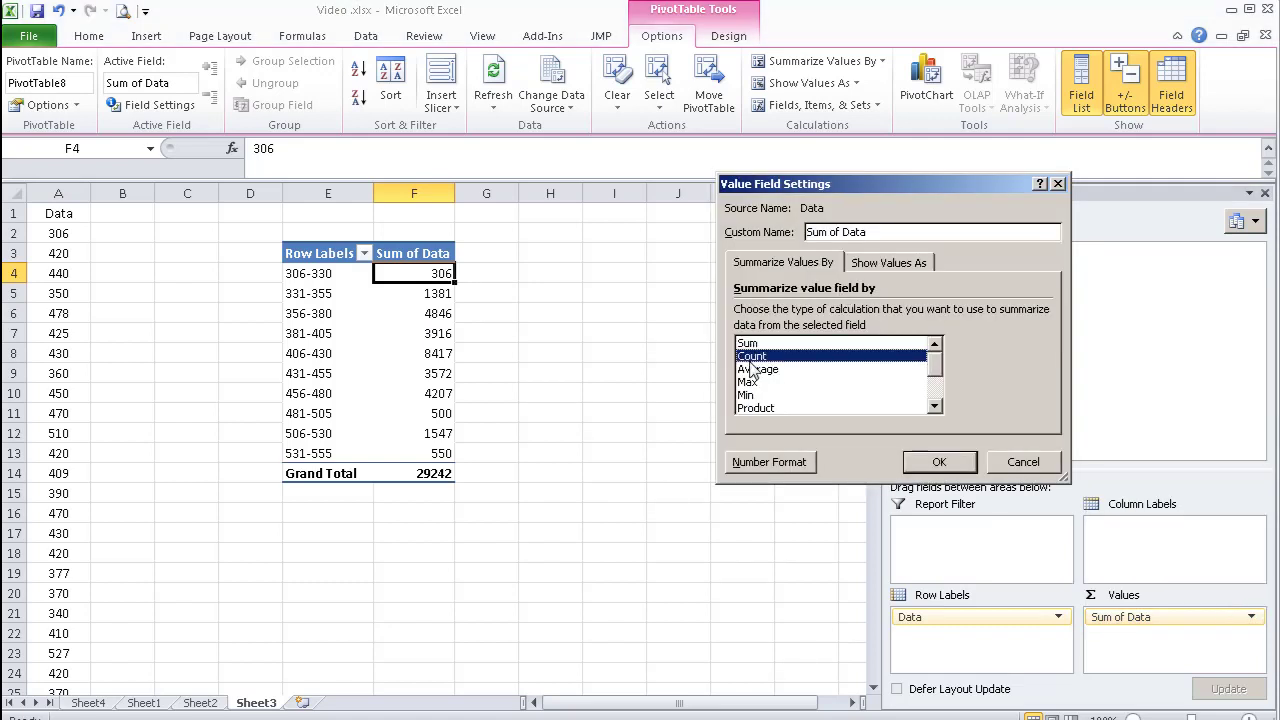
pyautogui.click(922, 464)
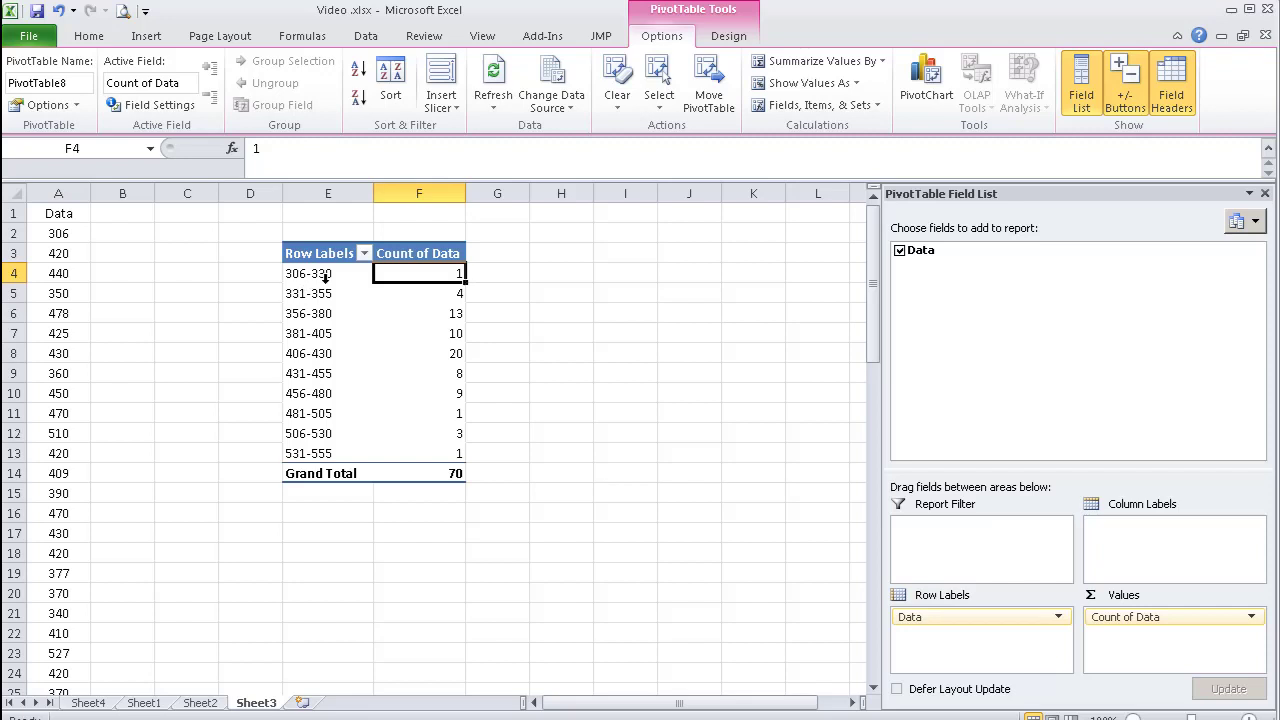
pyautogui.click(448, 293)
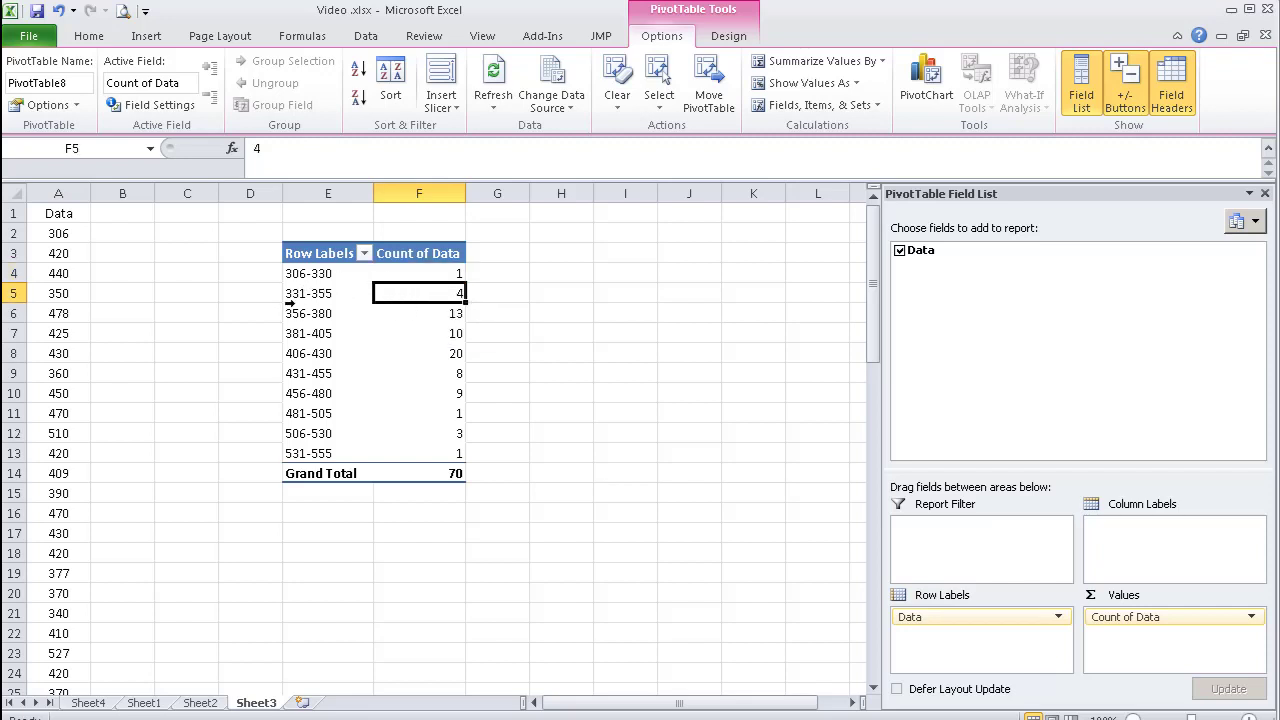
pyautogui.click(449, 314)
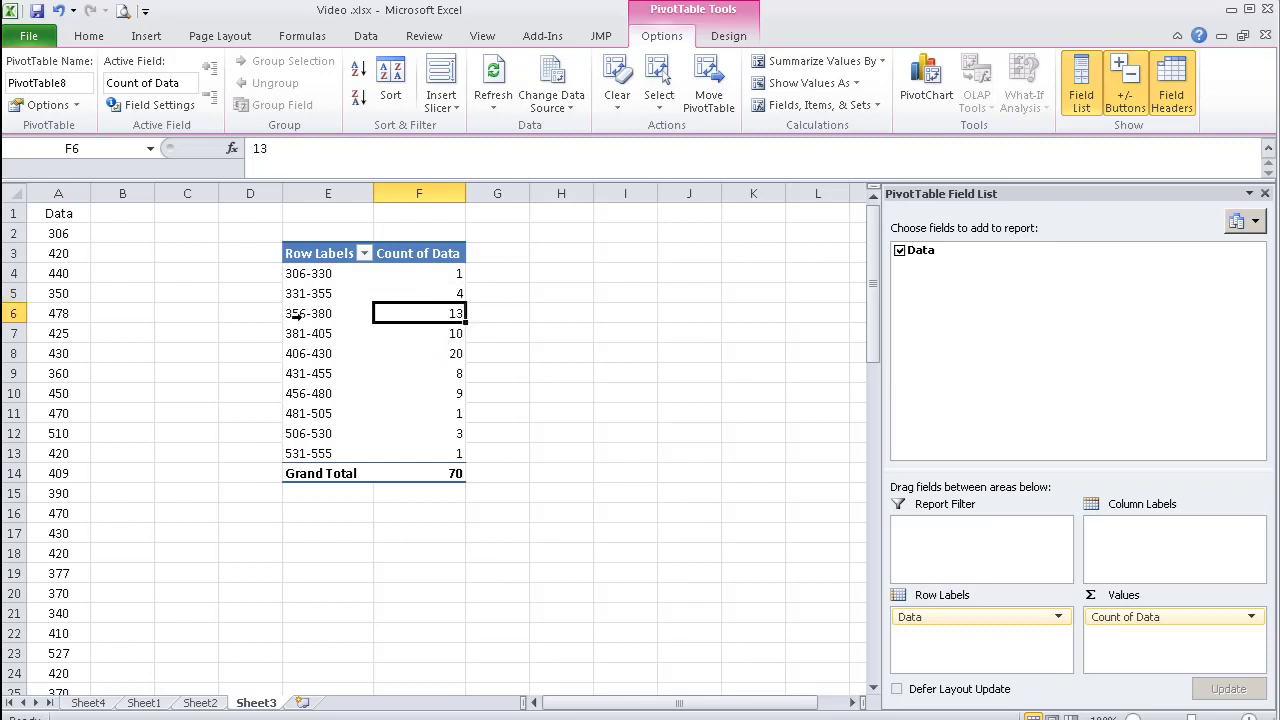
# Step: Rename the PivotTable's Count of Data column header as Frequency
pyautogui.click(410, 256)
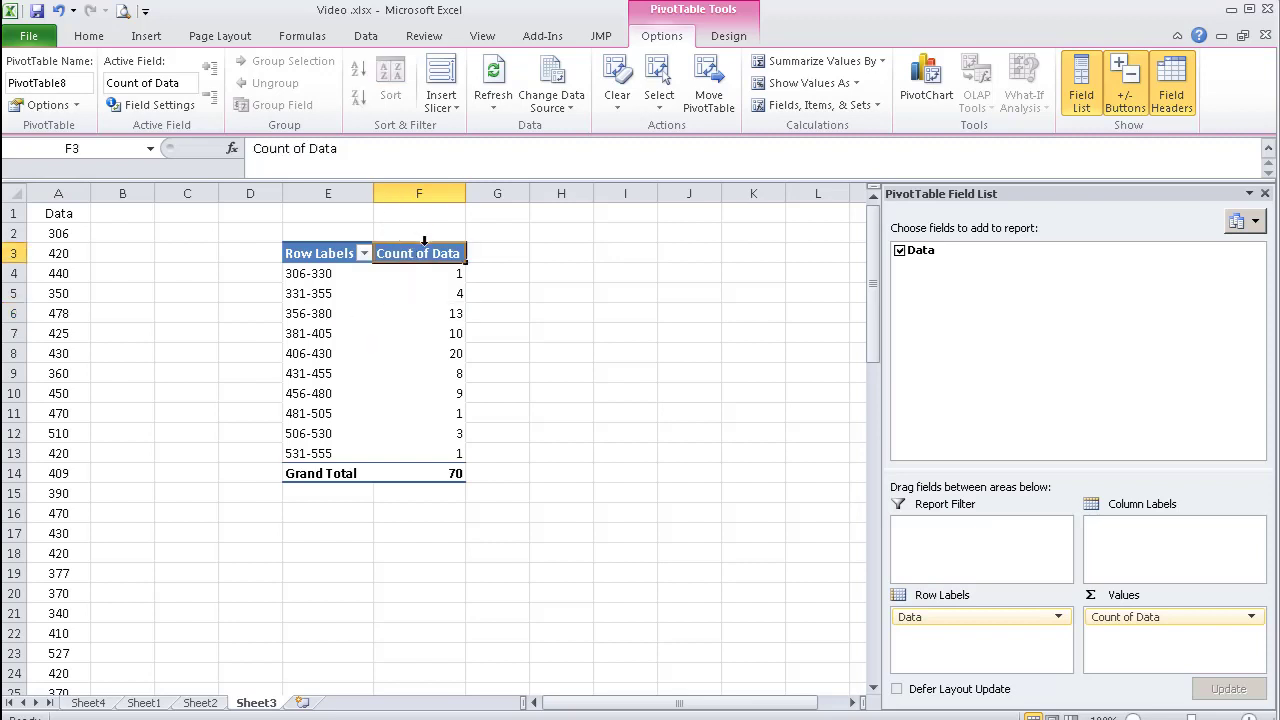
pyautogui.moveTo(352, 150); pyautogui.dragTo(265, 150)
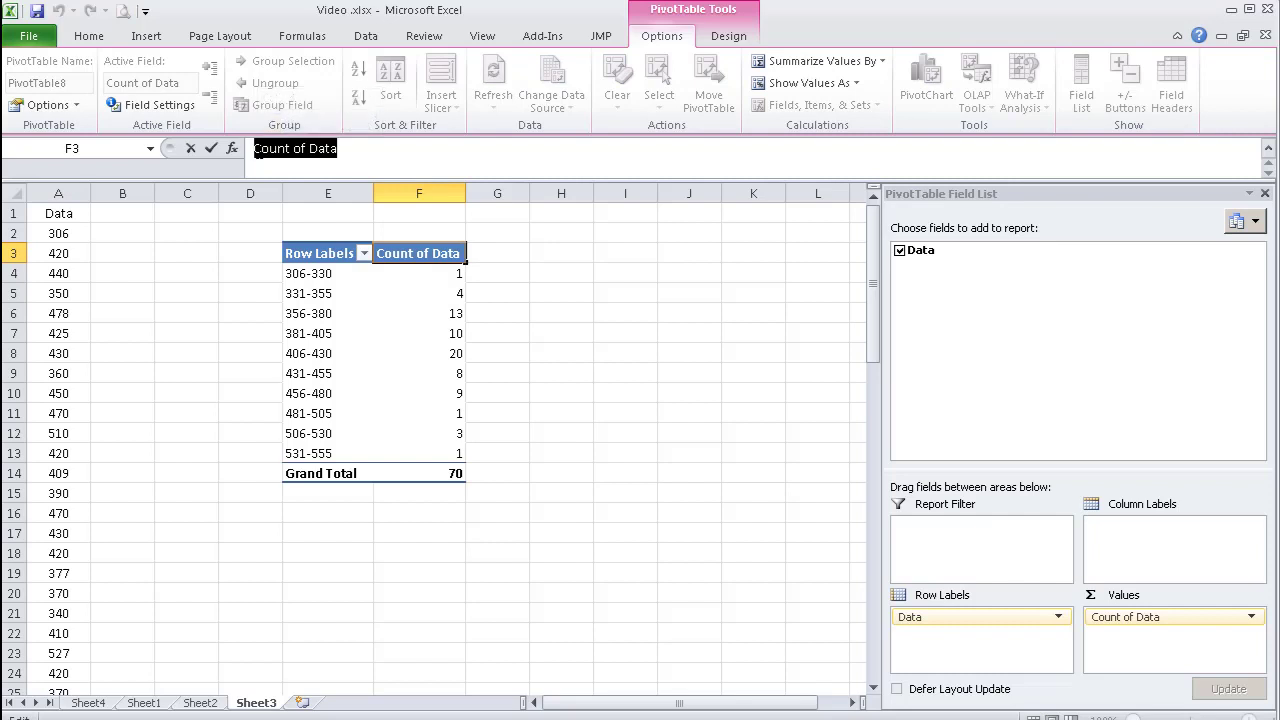
pyautogui.write('Frequency')
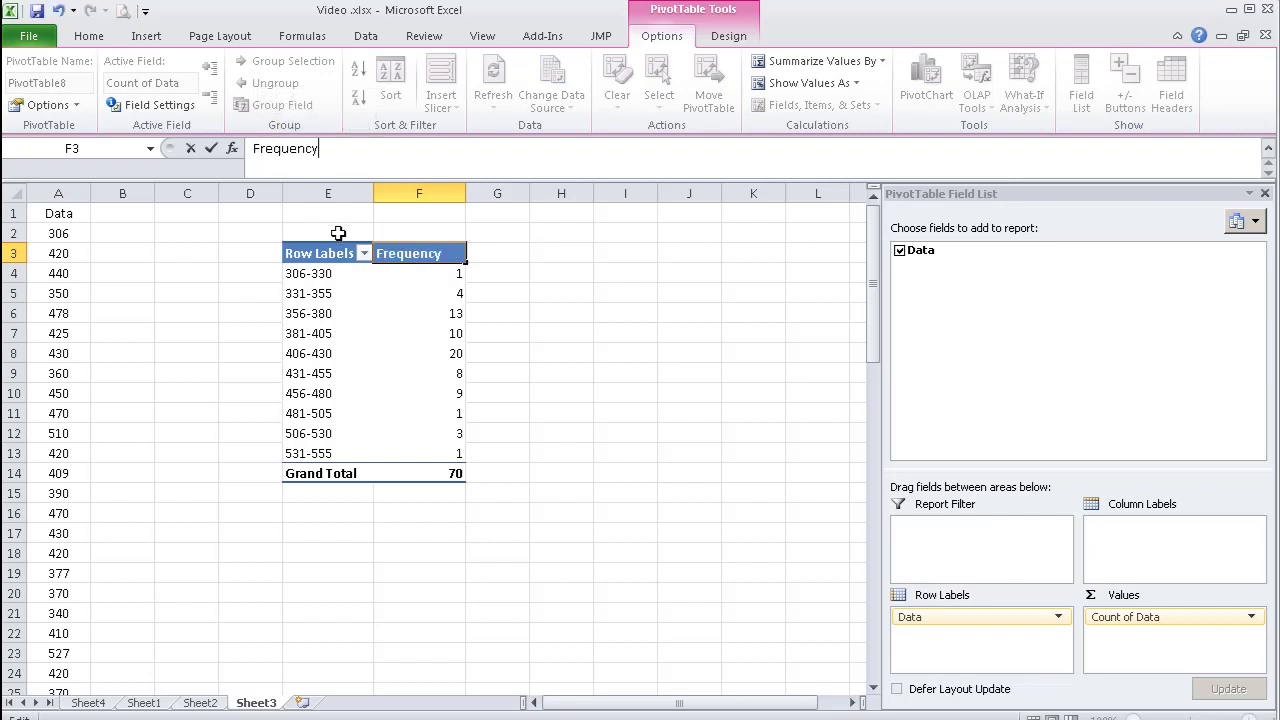
# Step: Rename the PivotTable's Row Labels header as "class limit"
pyautogui.click(313, 251)
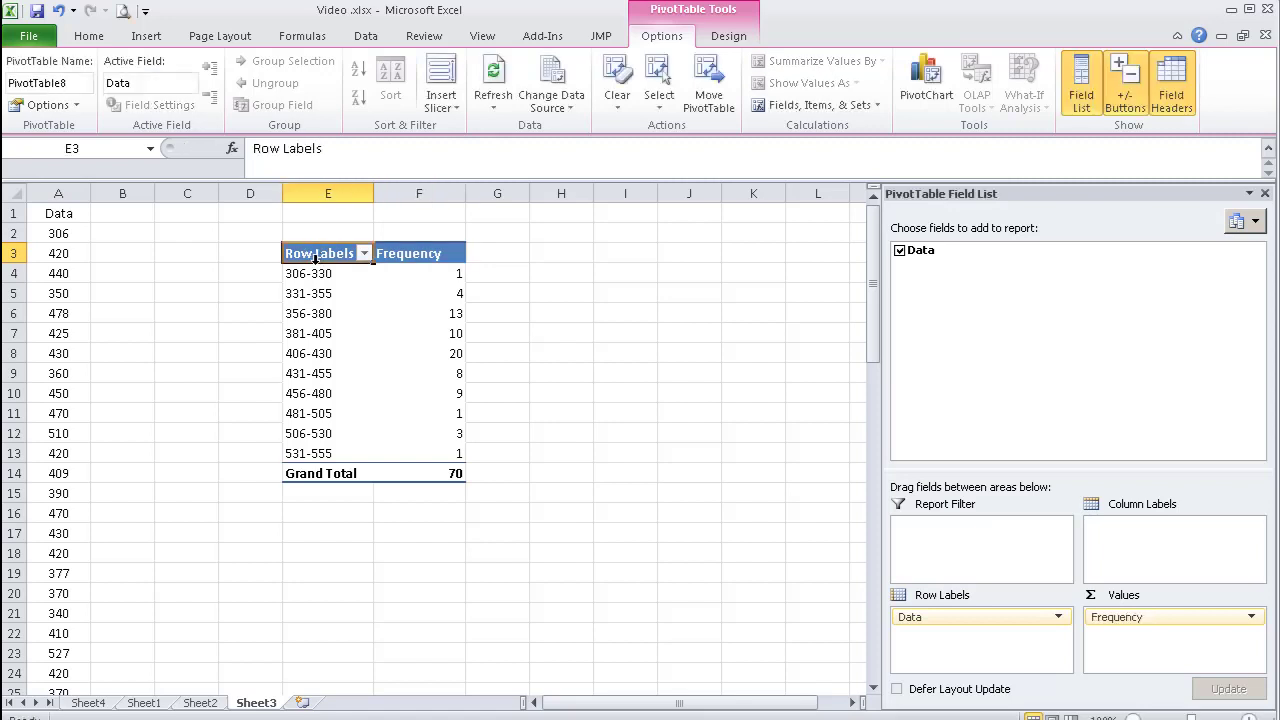
pyautogui.click(328, 158)
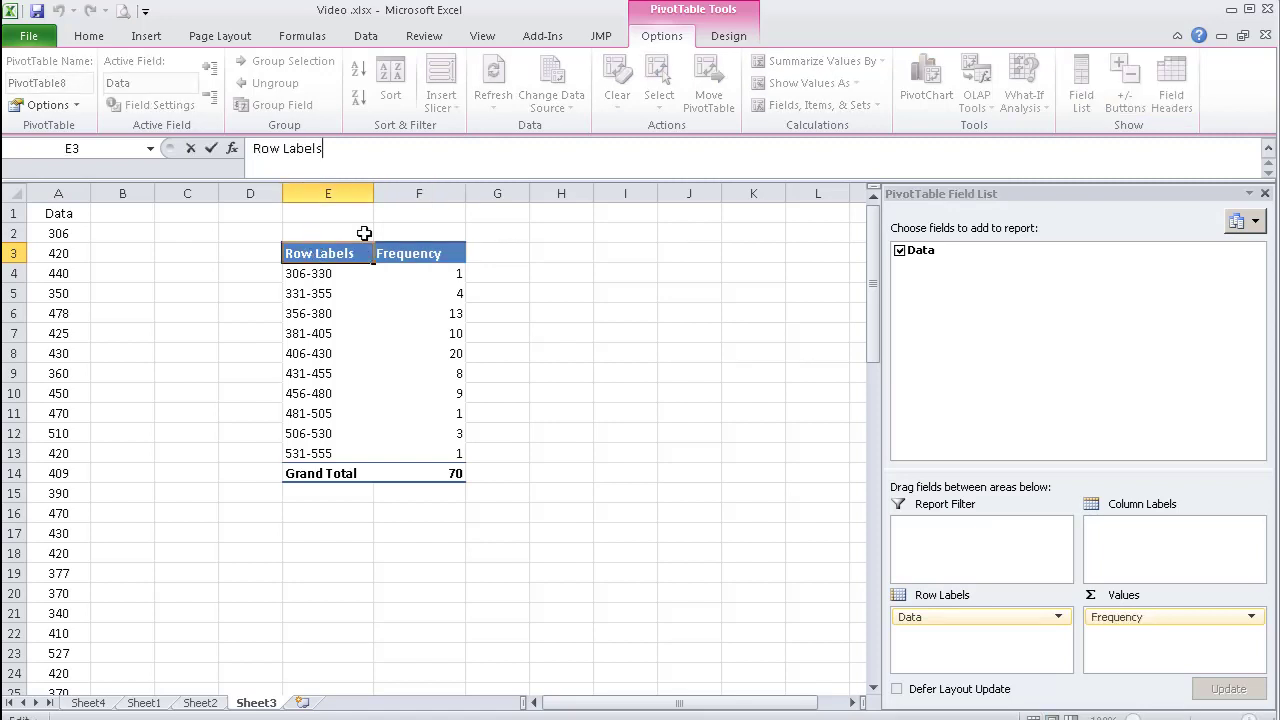
pyautogui.moveTo(325, 148); pyautogui.dragTo(246, 148)
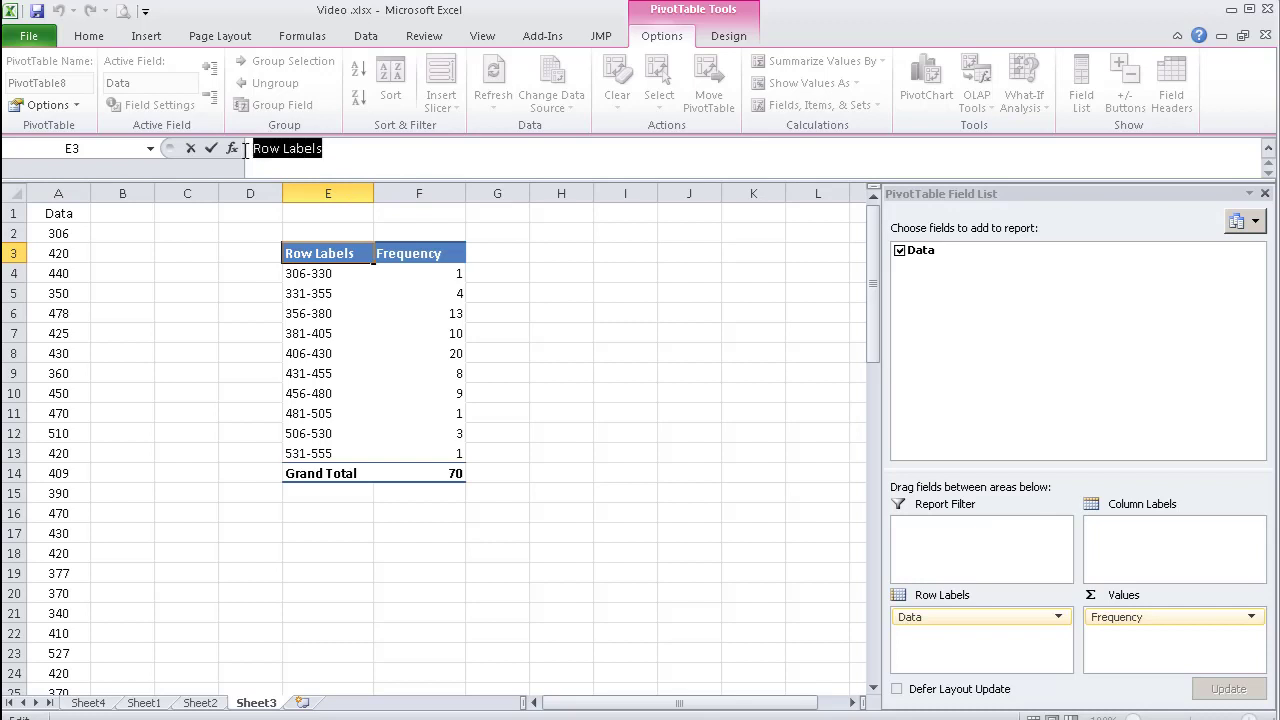
pyautogui.write('cl')
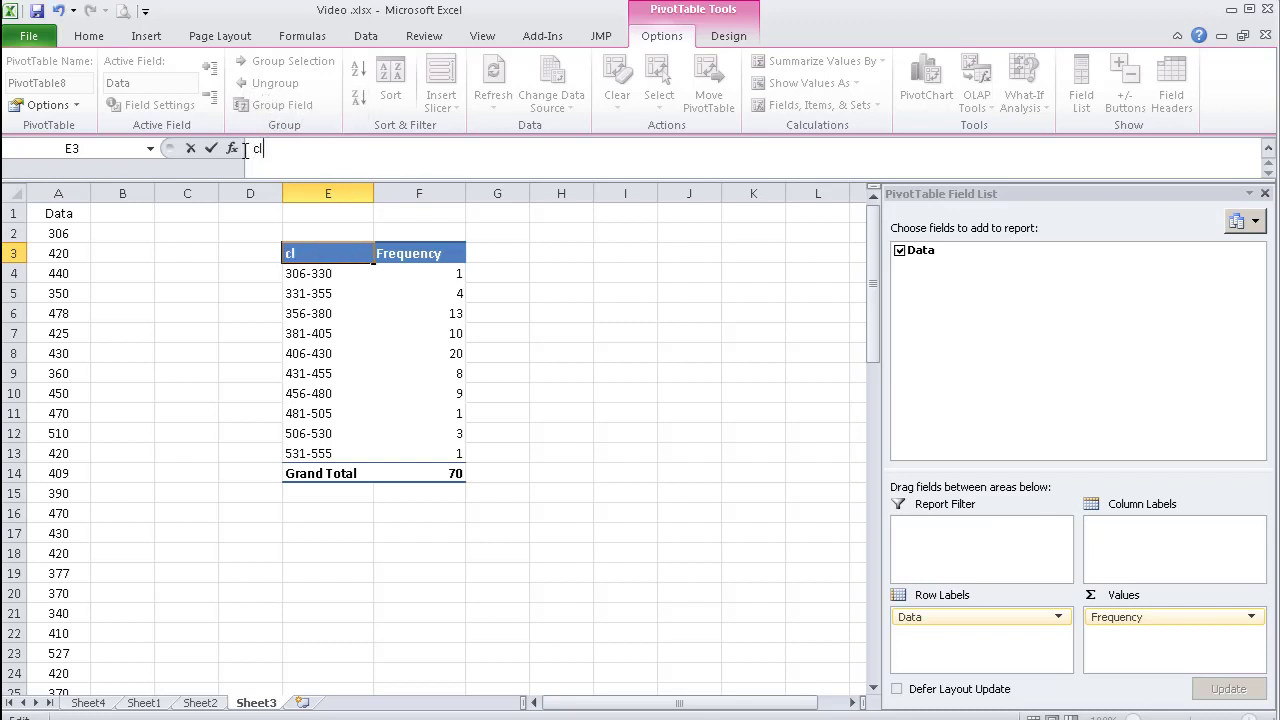
pyautogui.write('ass limit')
pyautogui.click(508, 290)
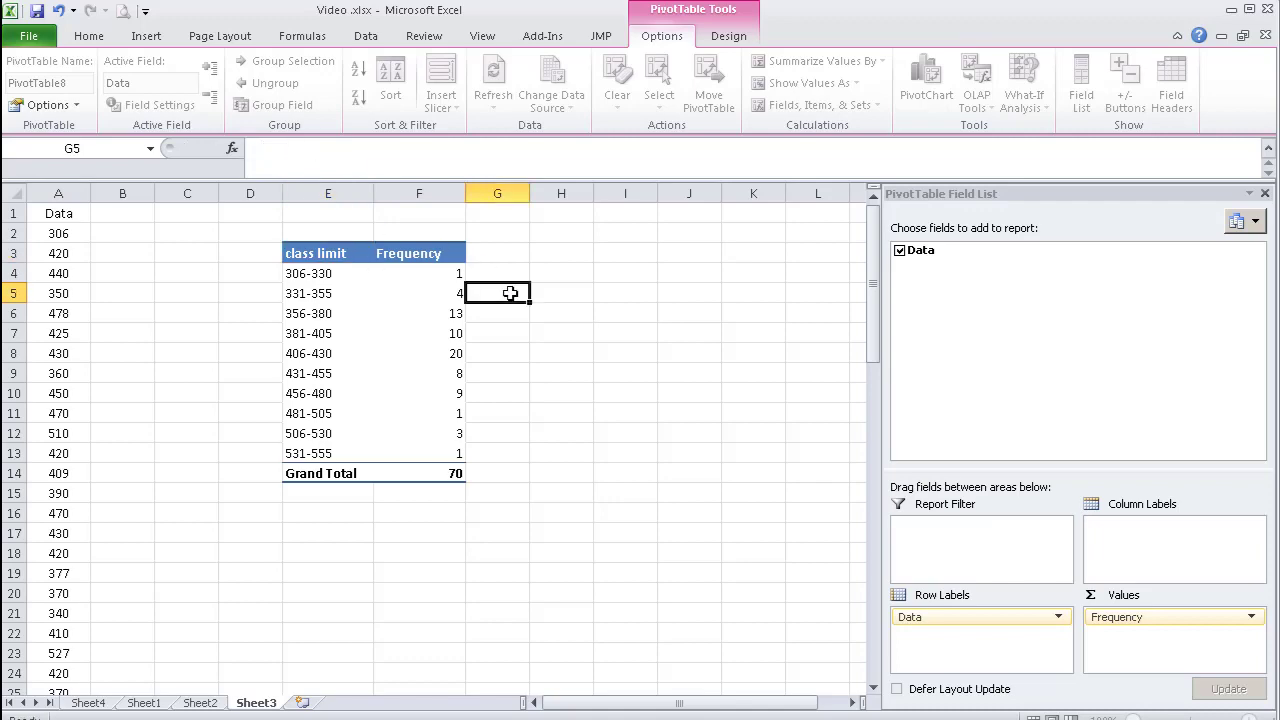
# Step: Add the Data field to the PivotTable's values a second time and show its counts as % of Grand Total
pyautogui.click(452, 293)
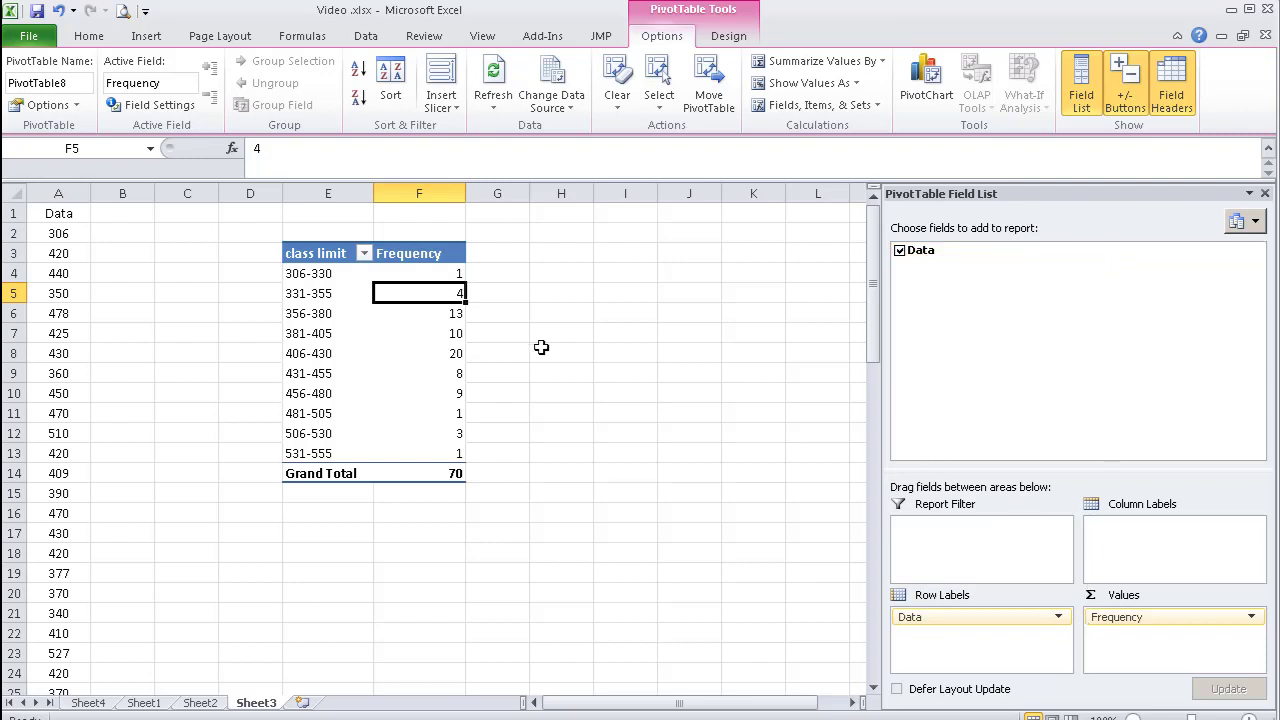
pyautogui.moveTo(931, 253); pyautogui.dragTo(1110, 643)
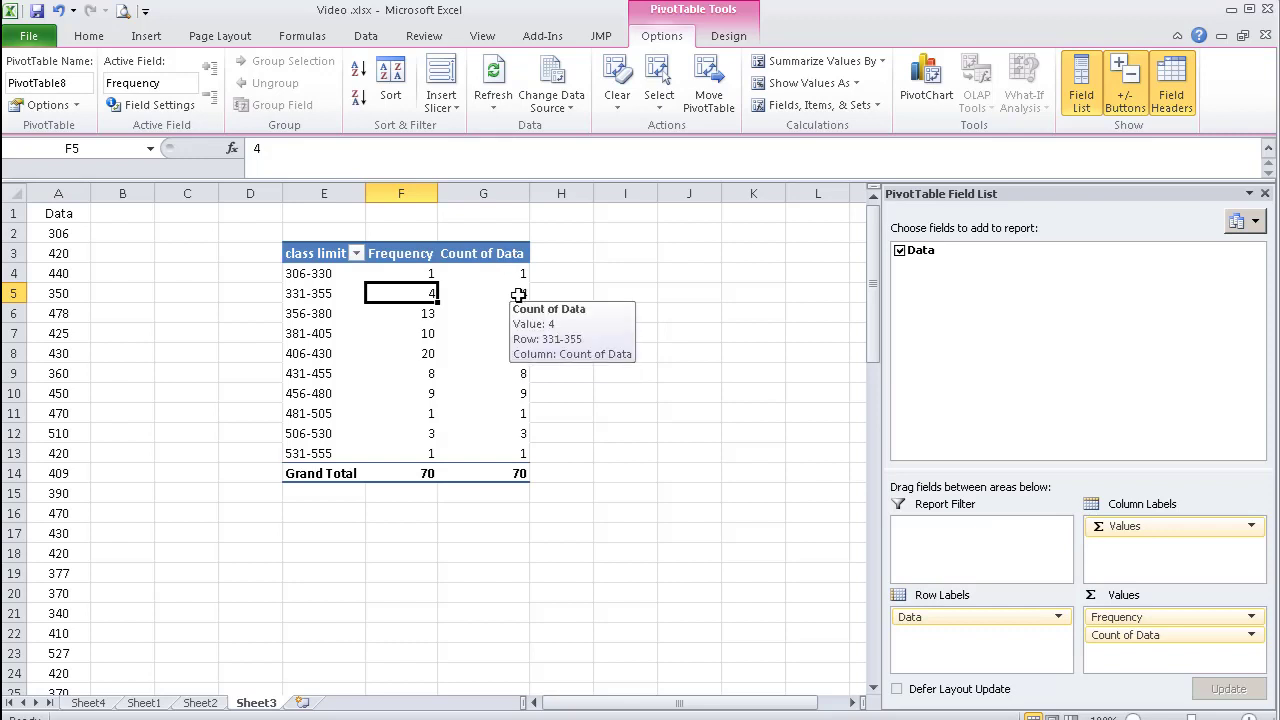
pyautogui.rightClick(518, 294)
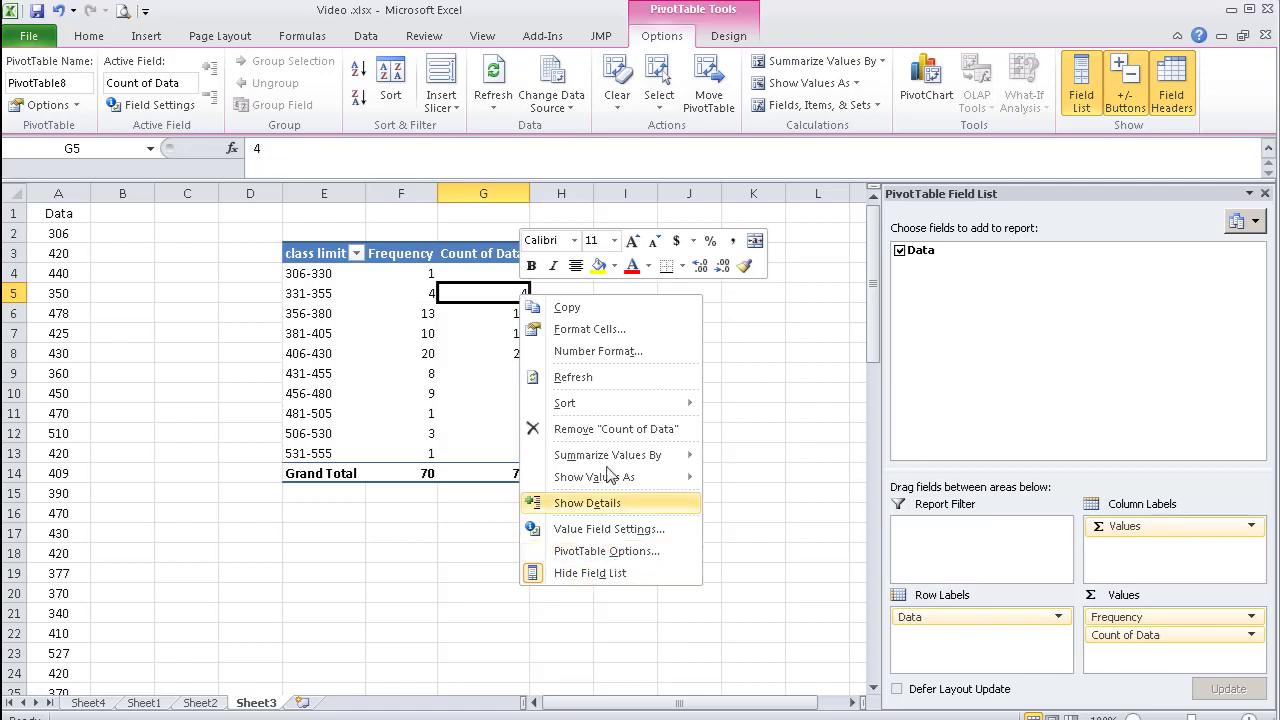
pyautogui.moveTo(627, 480)
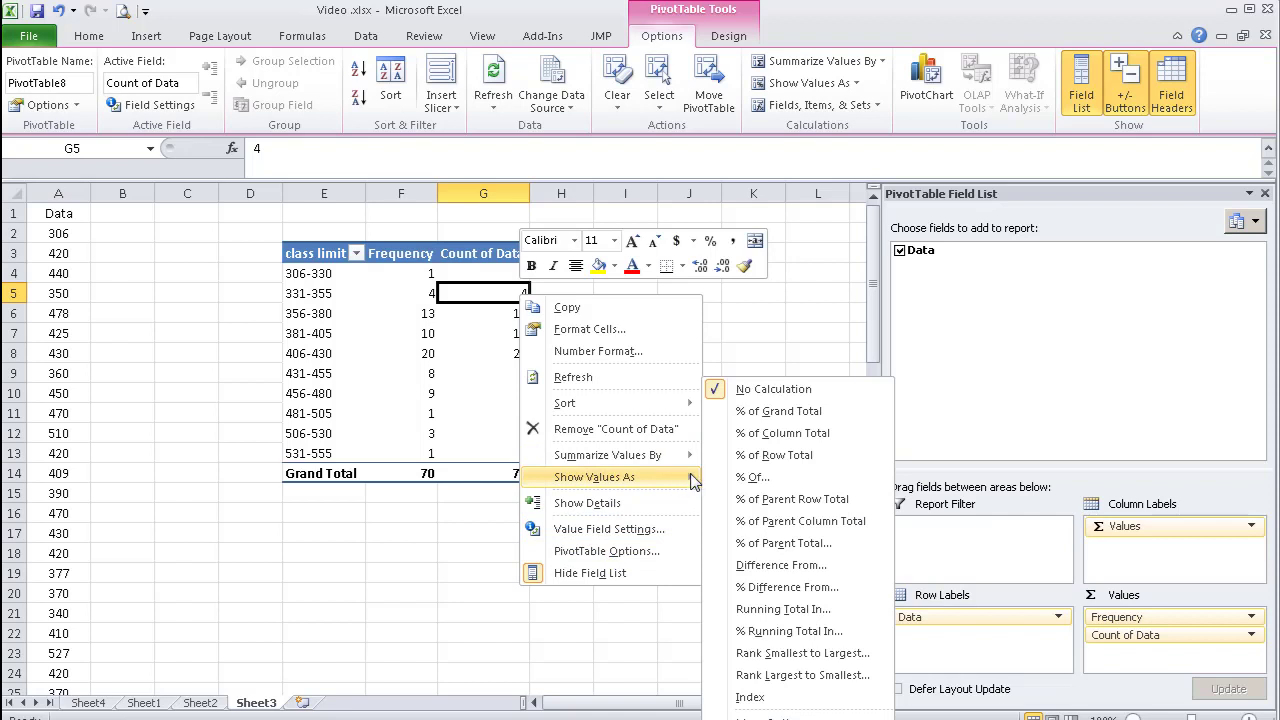
pyautogui.click(770, 416)
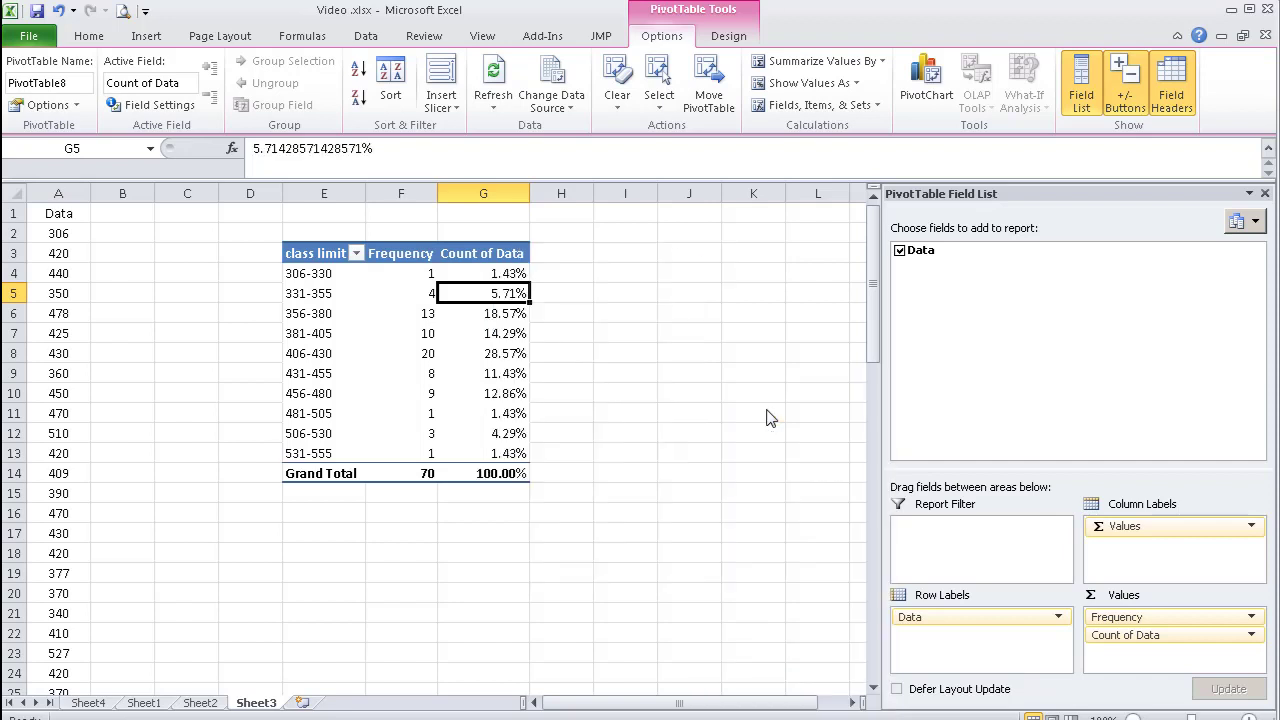
# Step: Rename the percentage column's header as "Percentage Relative Freq"
pyautogui.click(486, 254)
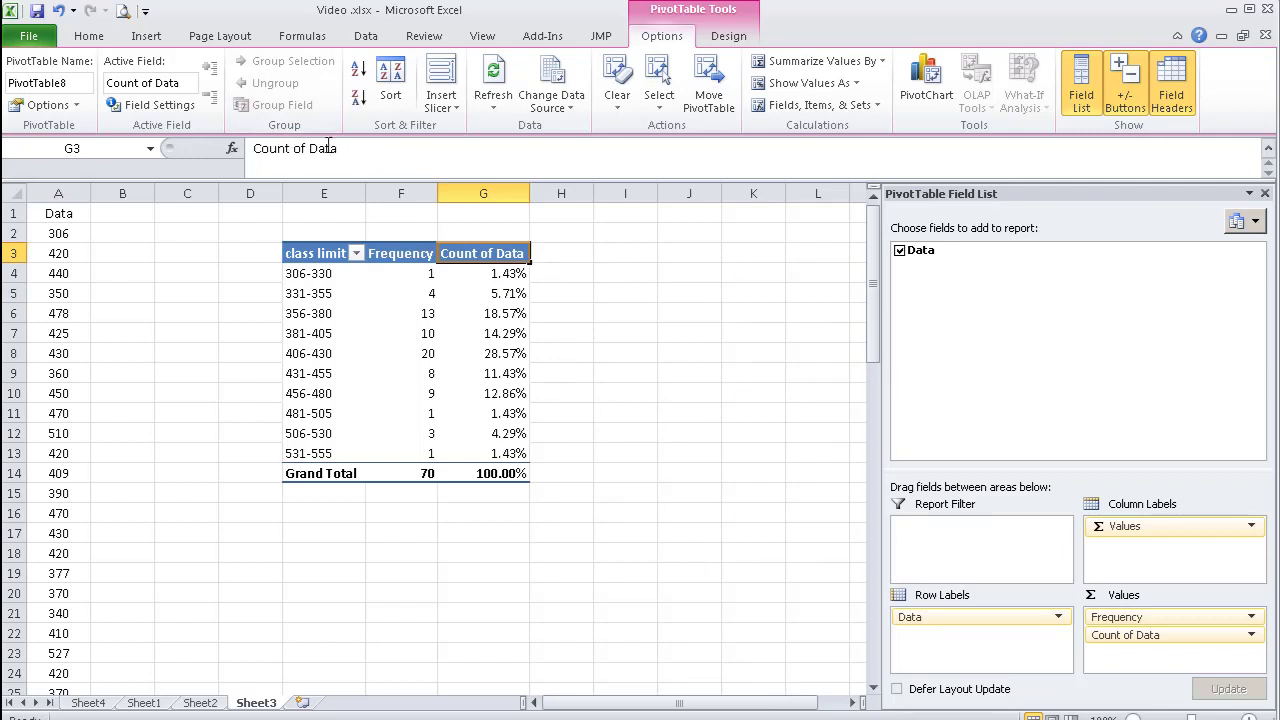
pyautogui.moveTo(340, 148); pyautogui.dragTo(251, 148)
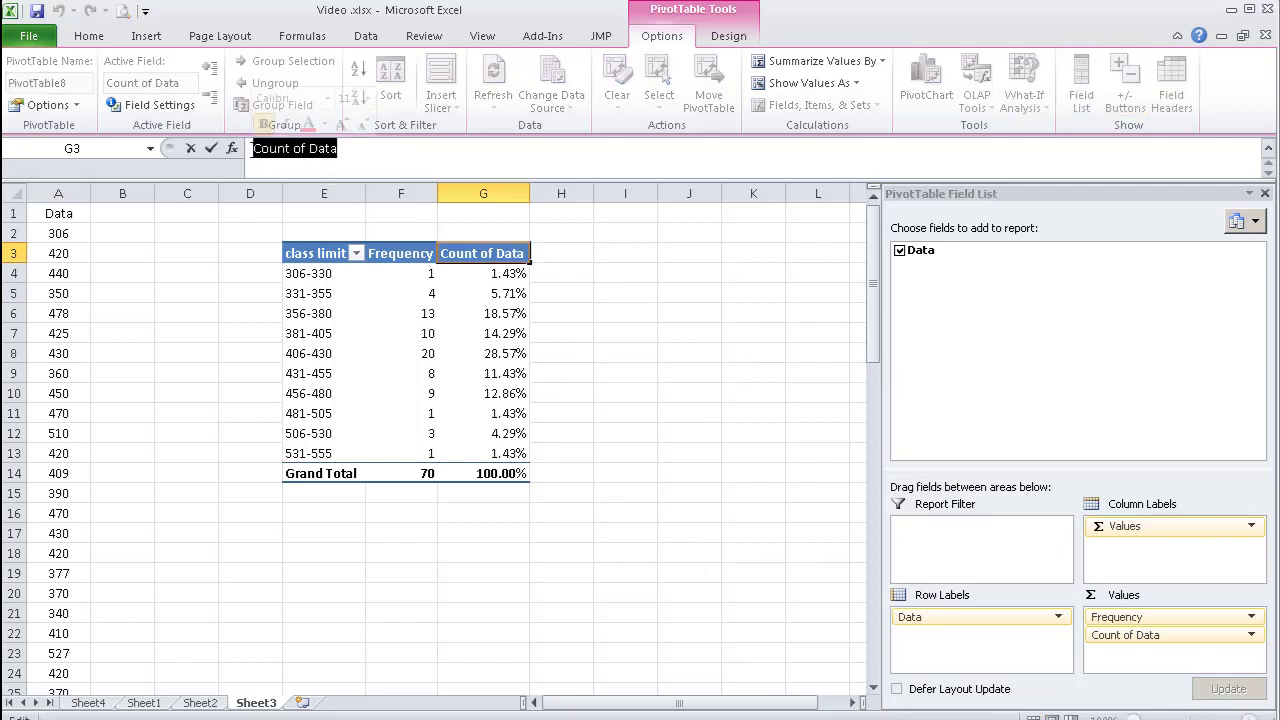
pyautogui.write('Percenta')
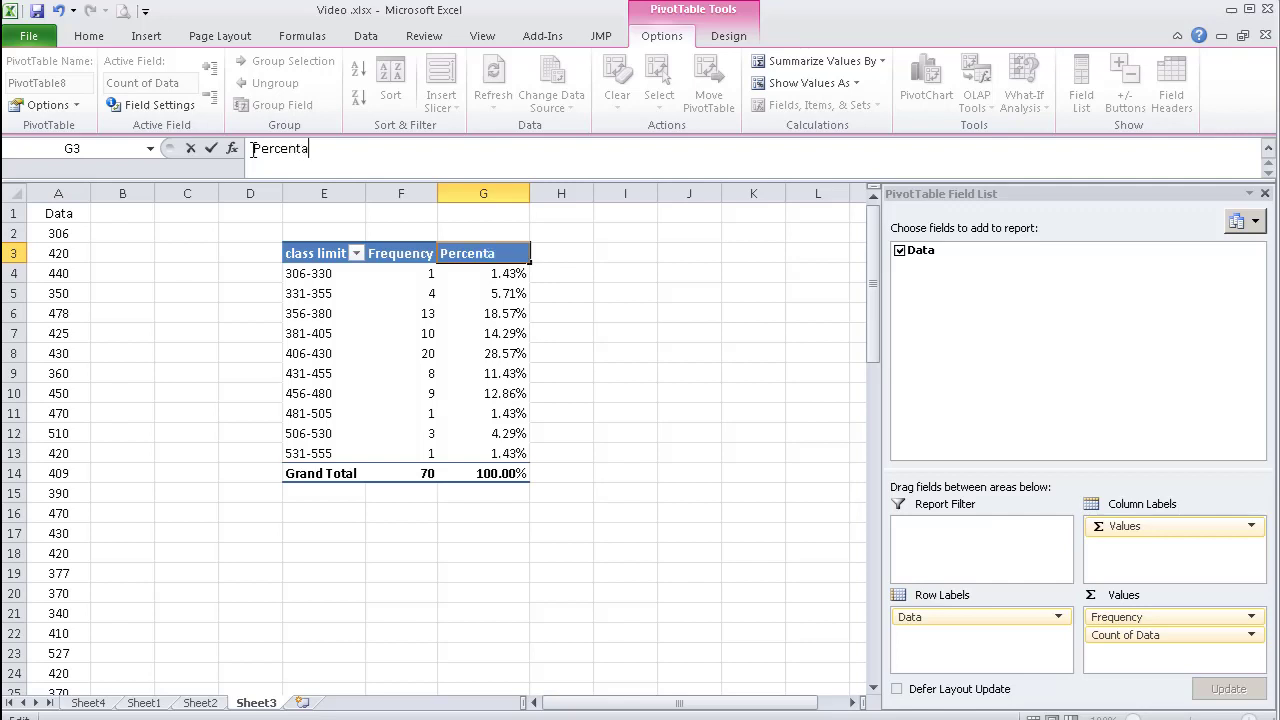
pyautogui.write('ge Rela')
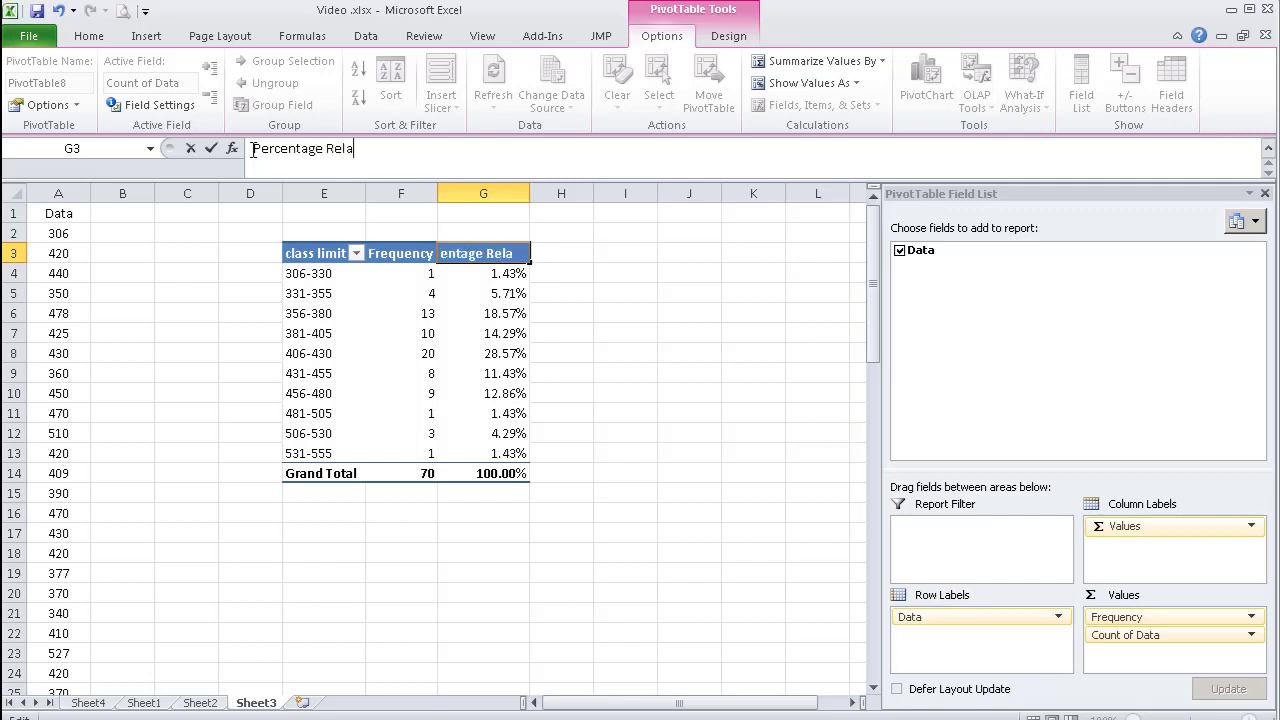
pyautogui.write('tive Fre')
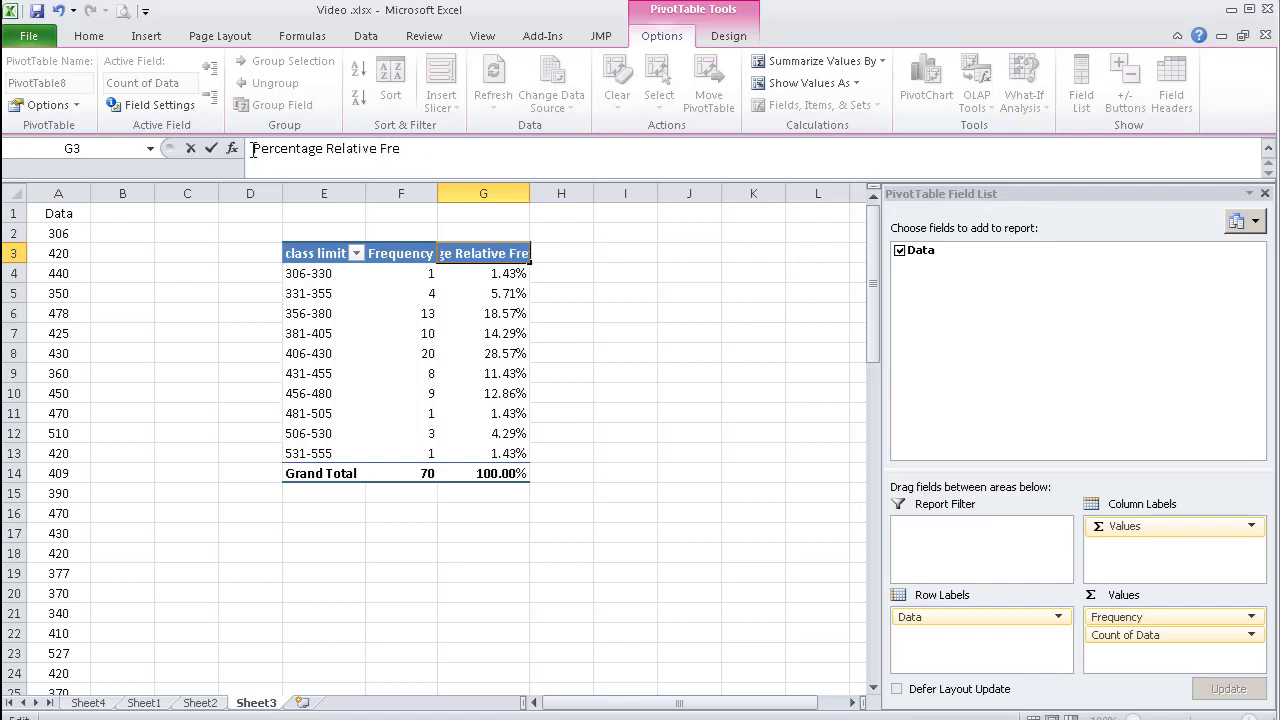
pyautogui.write('q')
pyautogui.press('Return')
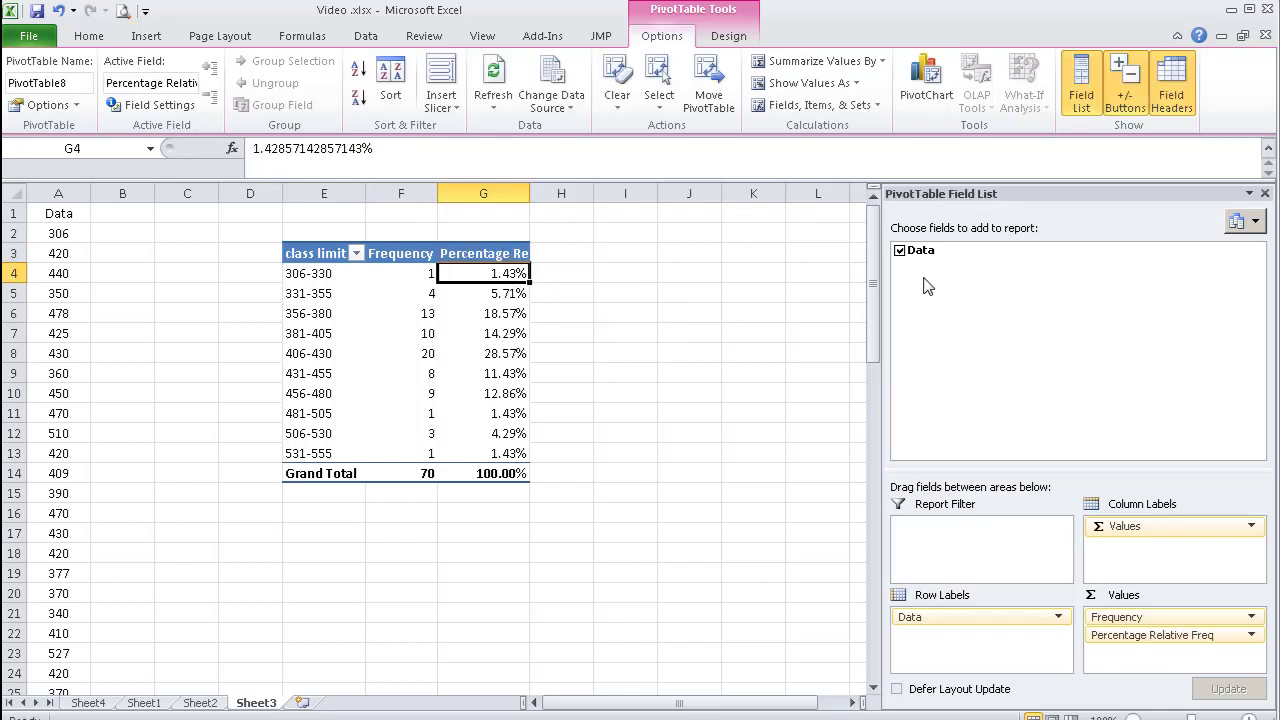
# Step: Add the Data field to the values a third time and show it as Running Total In with Data as base field
pyautogui.moveTo(966, 252); pyautogui.dragTo(1110, 655)
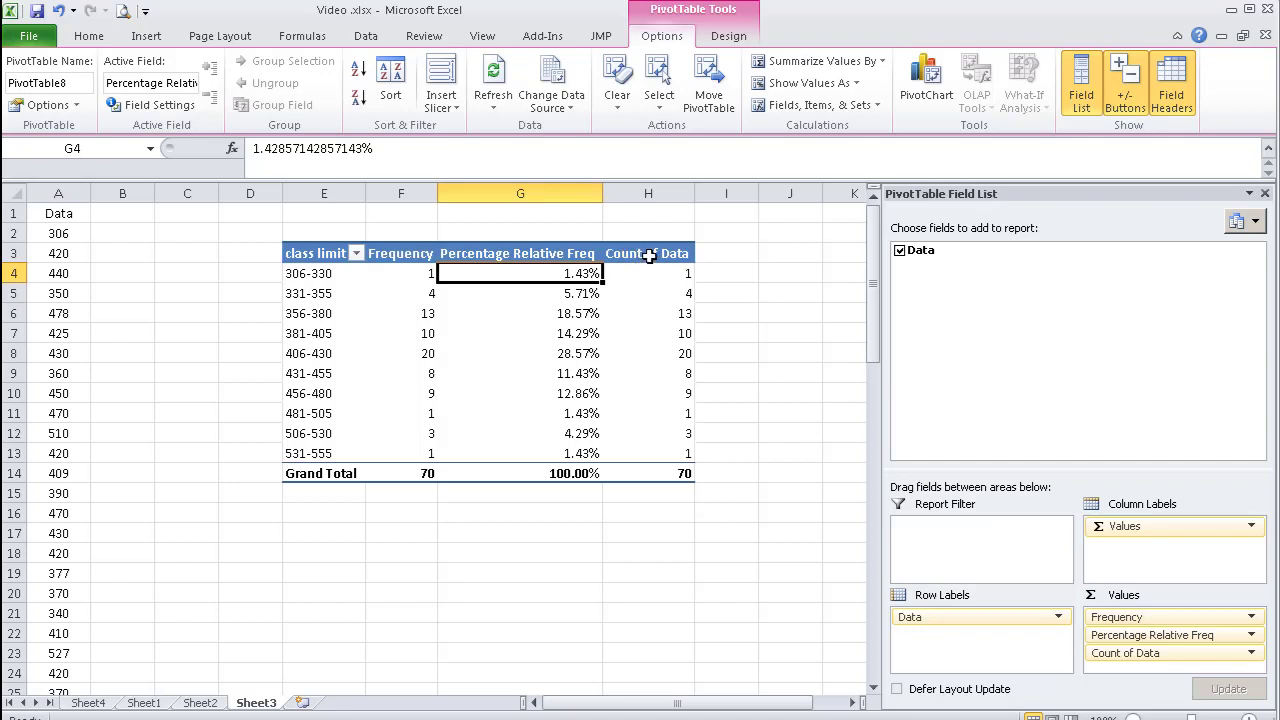
pyautogui.rightClick(673, 277)
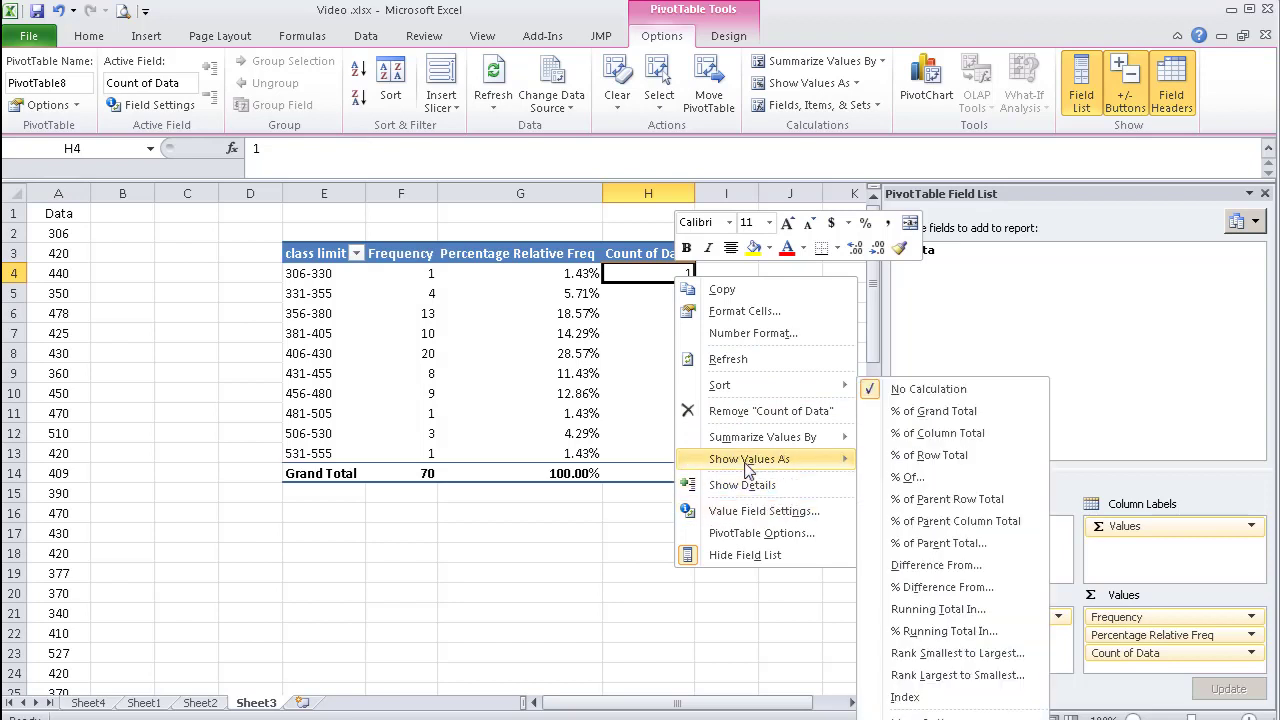
pyautogui.click(650, 271)
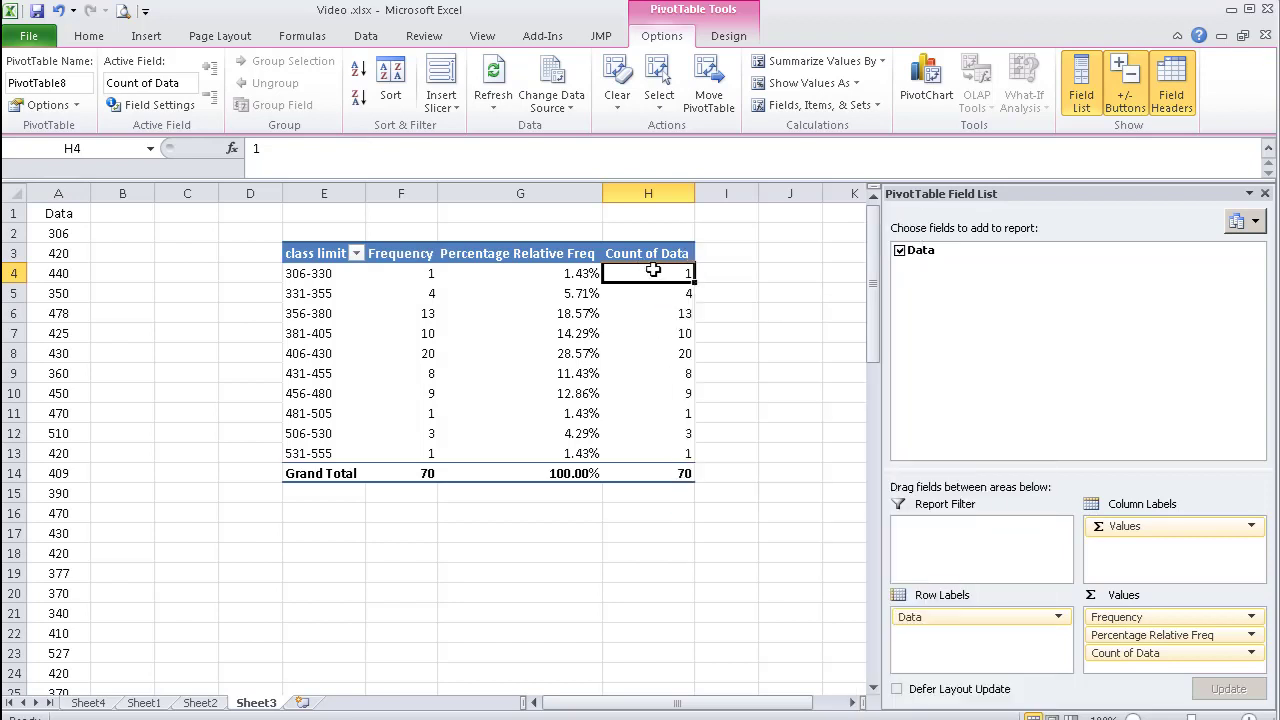
pyautogui.rightClick(654, 272)
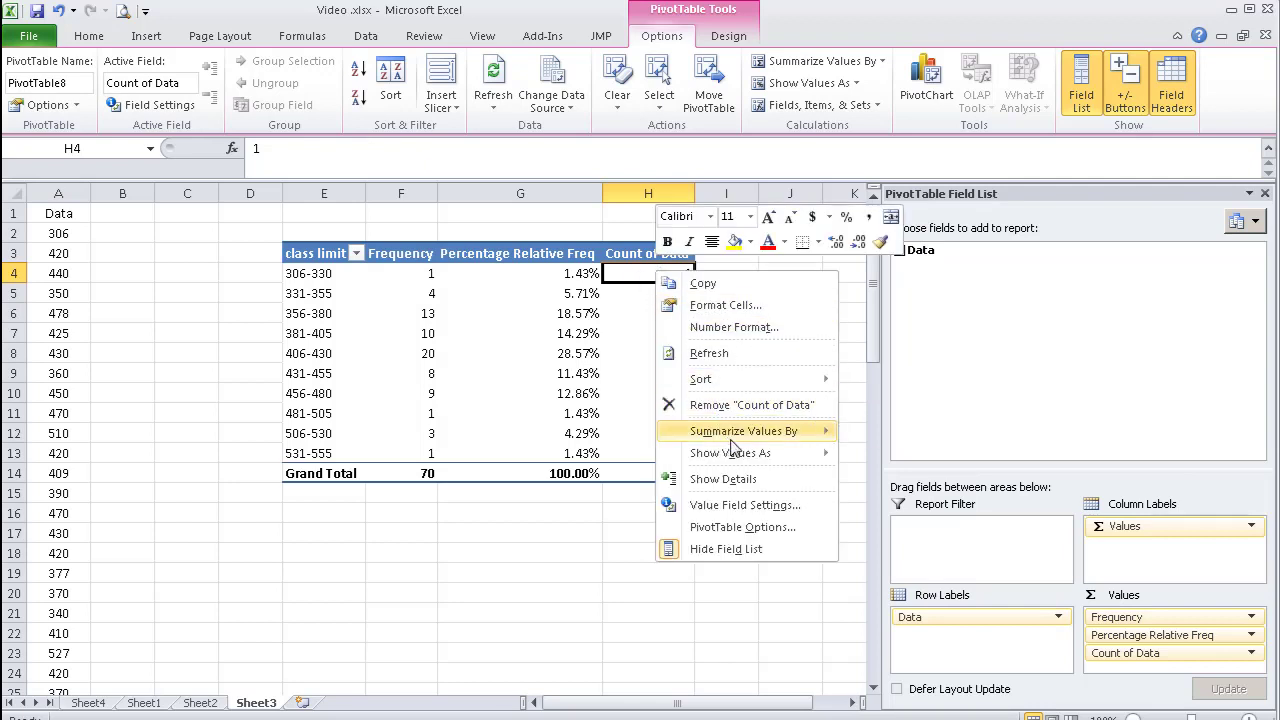
pyautogui.moveTo(789, 455)
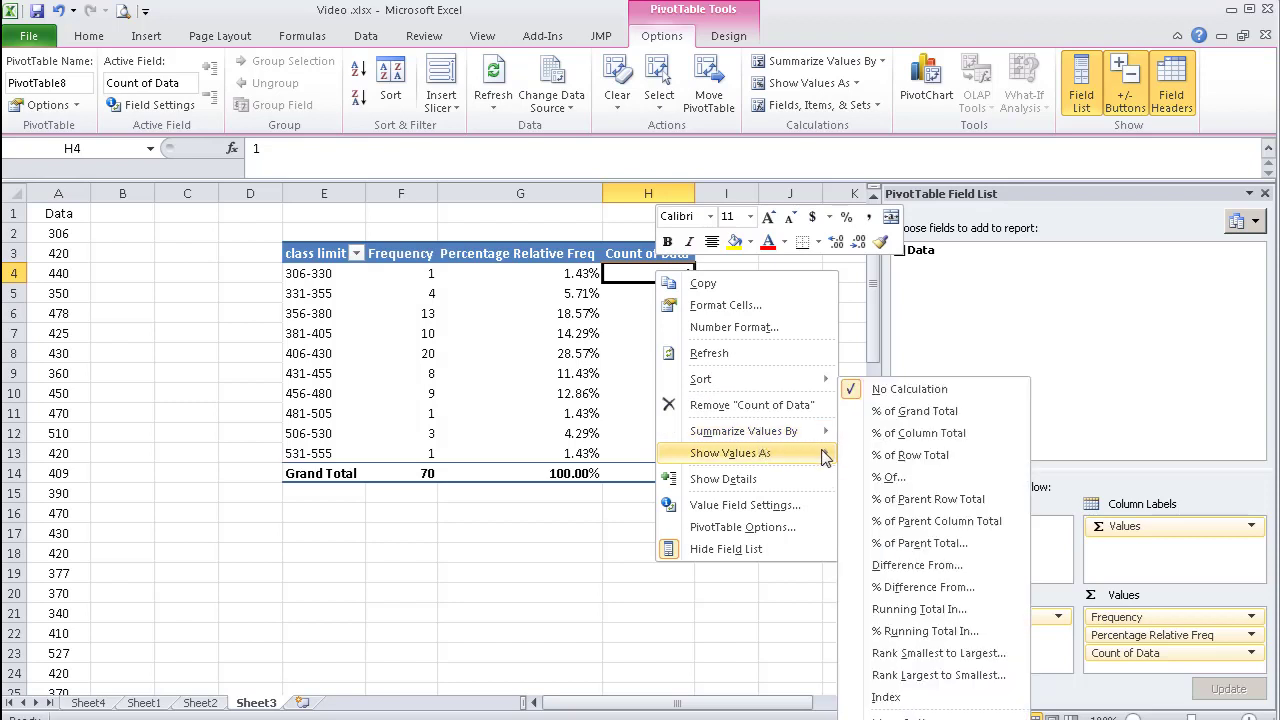
pyautogui.click(950, 612)
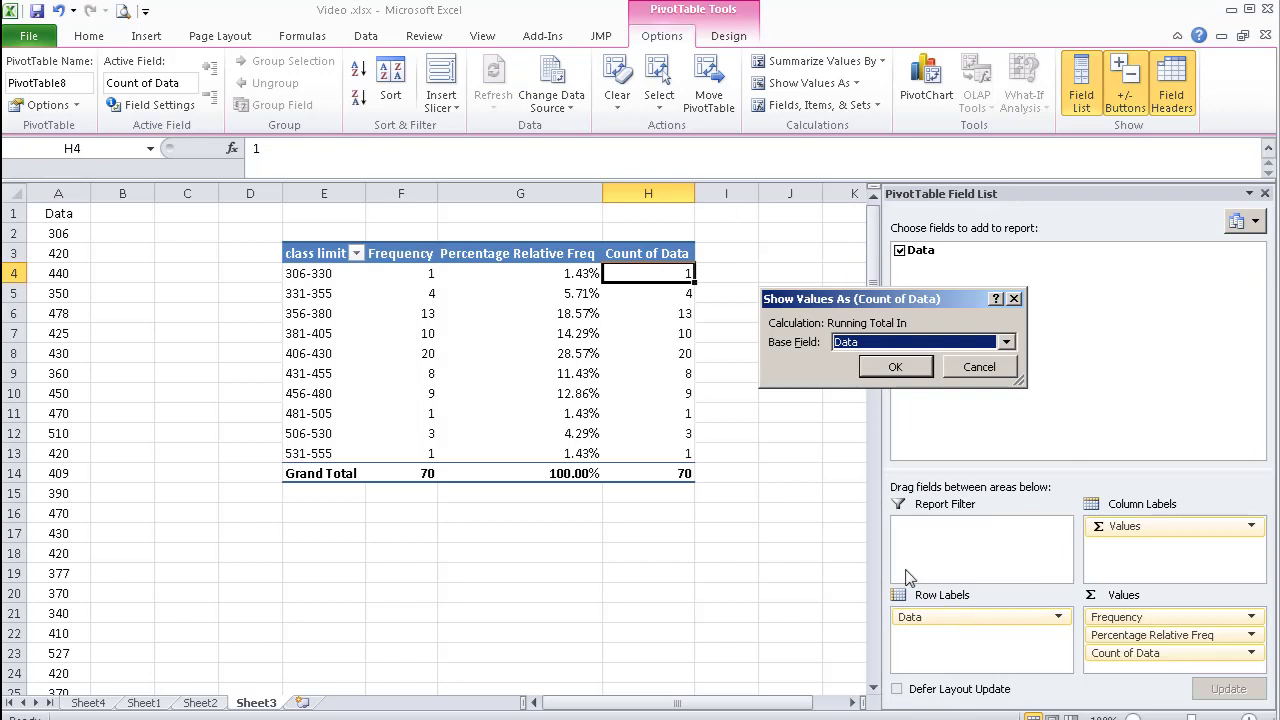
pyautogui.click(895, 368)
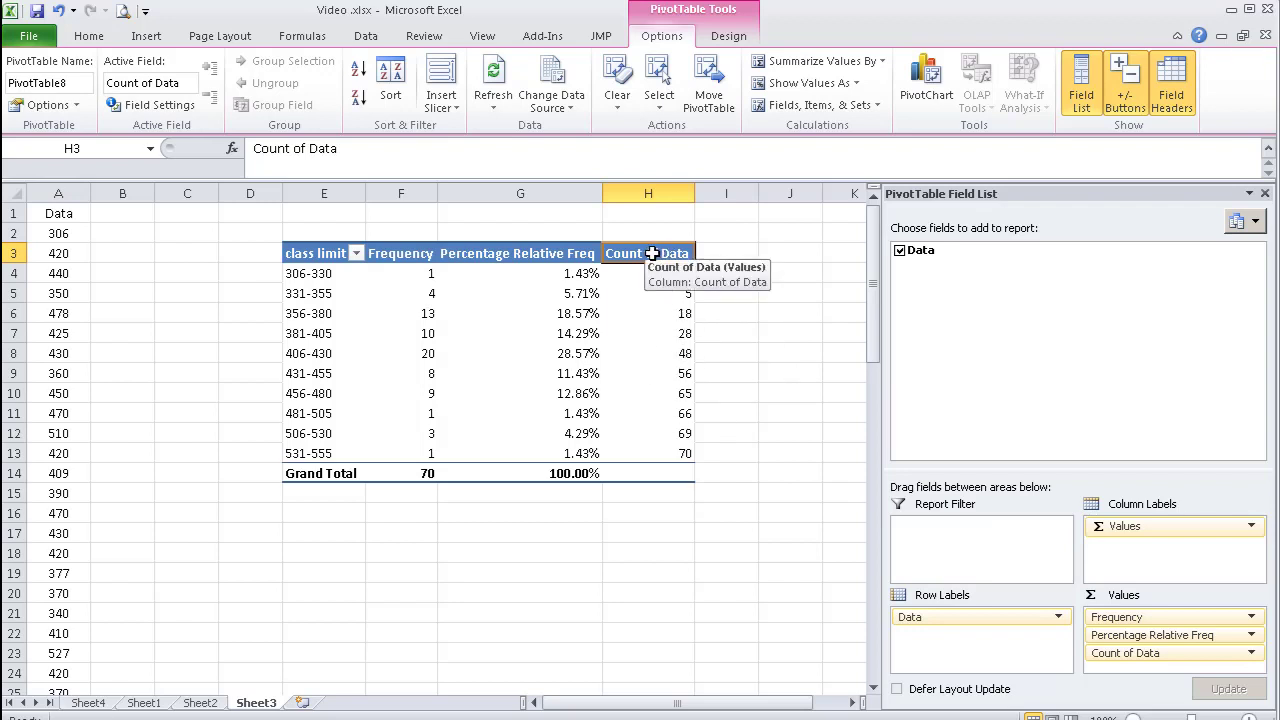
# Step: Rename the running total column's header as "Cumulative freq"
pyautogui.tripleClick(271, 155)
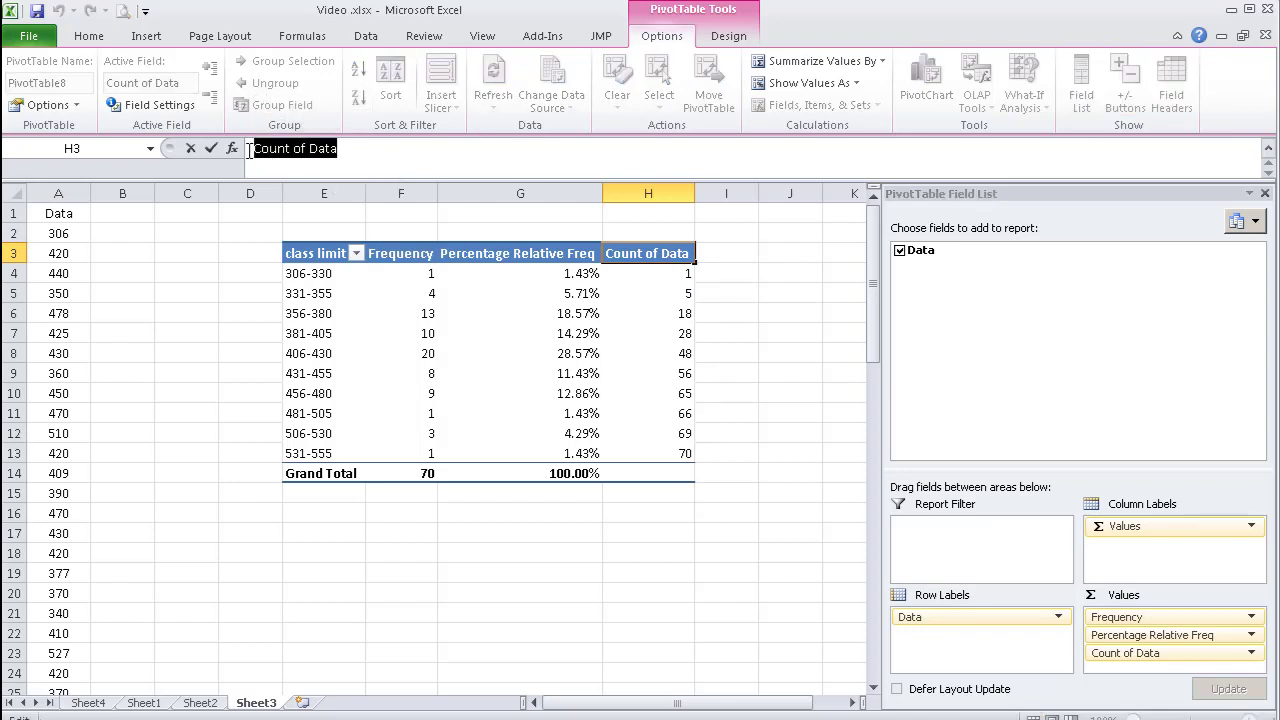
pyautogui.write('Cu')
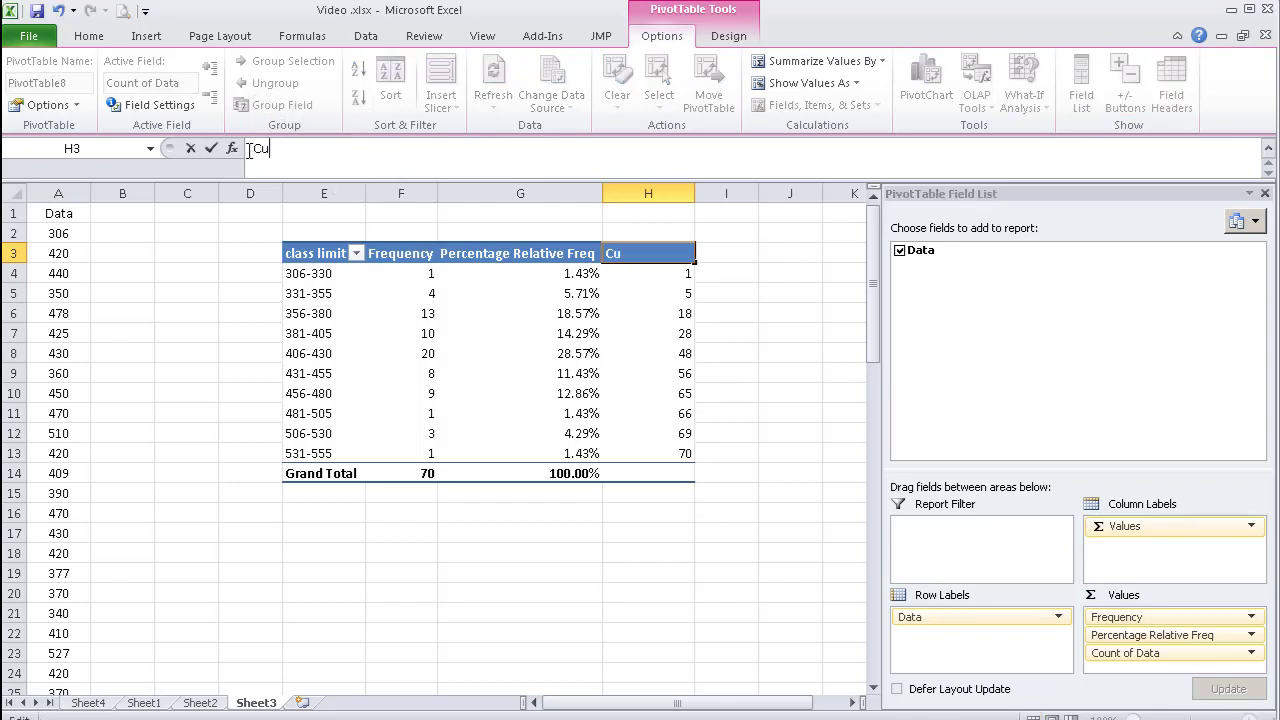
pyautogui.write('mulative freq')
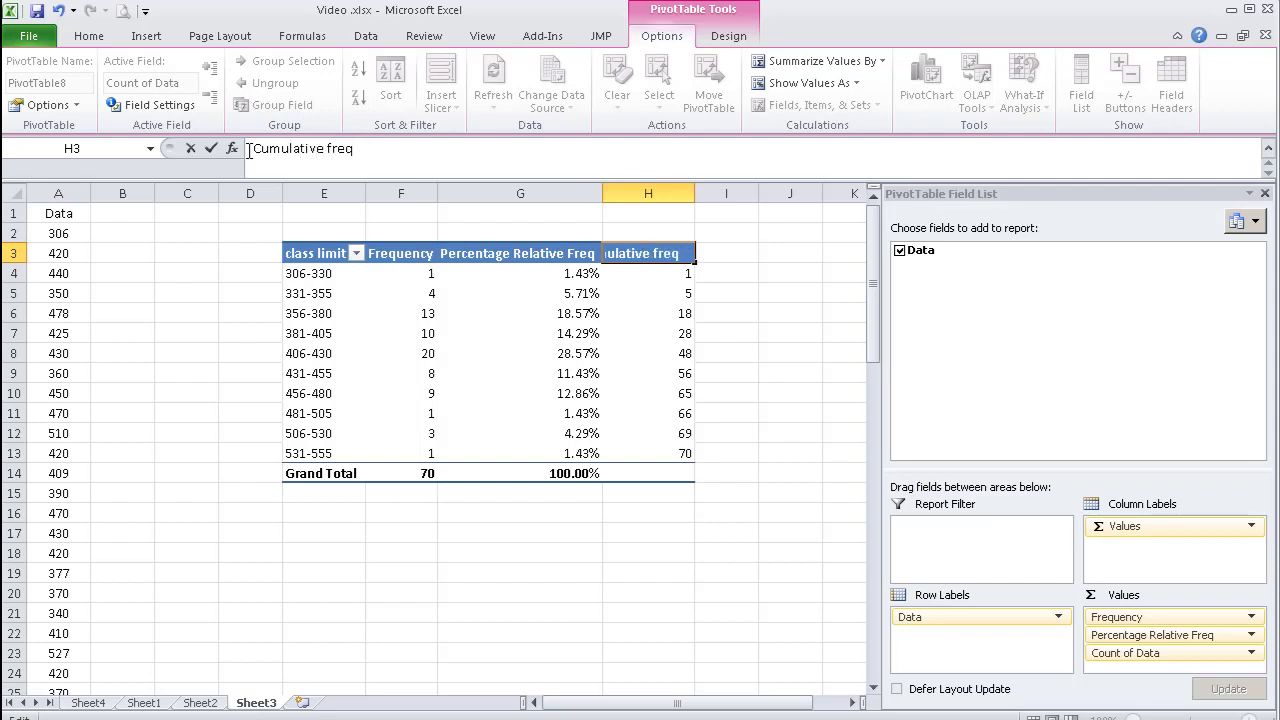
pyautogui.click(820, 292)
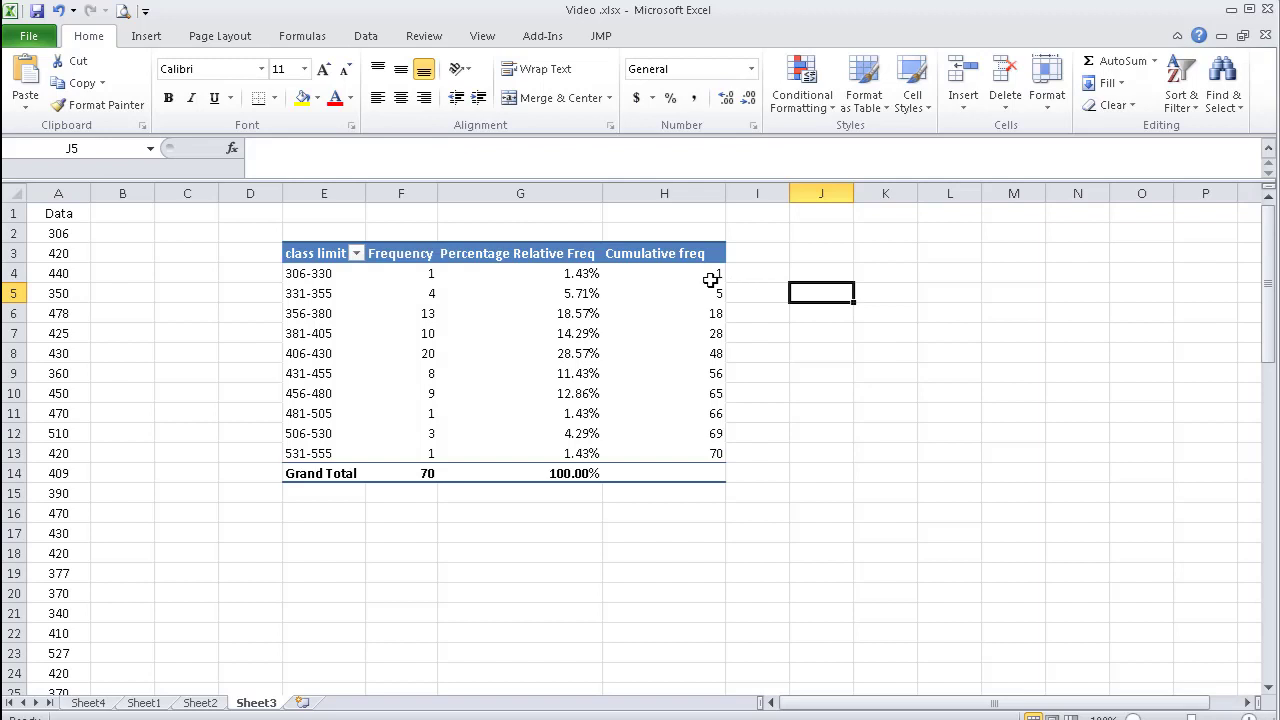
# Step: Add the Data field to the values a fourth time and show it as % Running Total In with Data as base field
pyautogui.moveTo(700, 274)
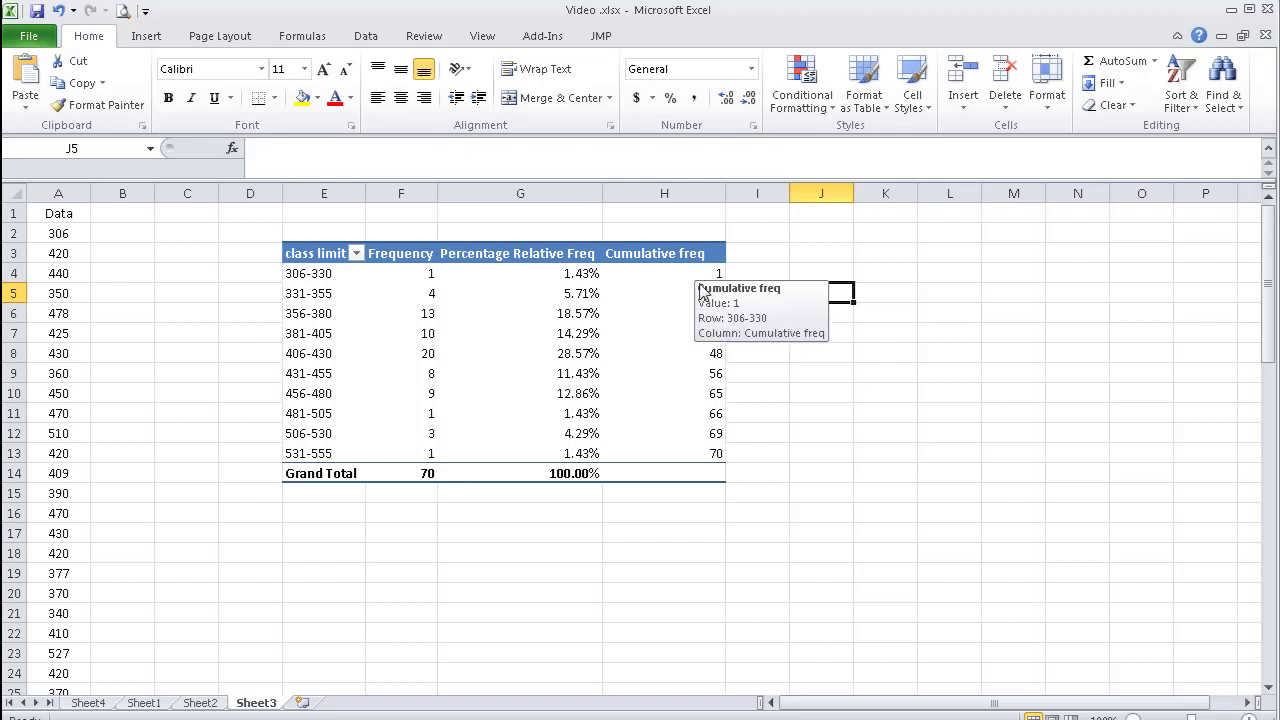
pyautogui.click(691, 278)
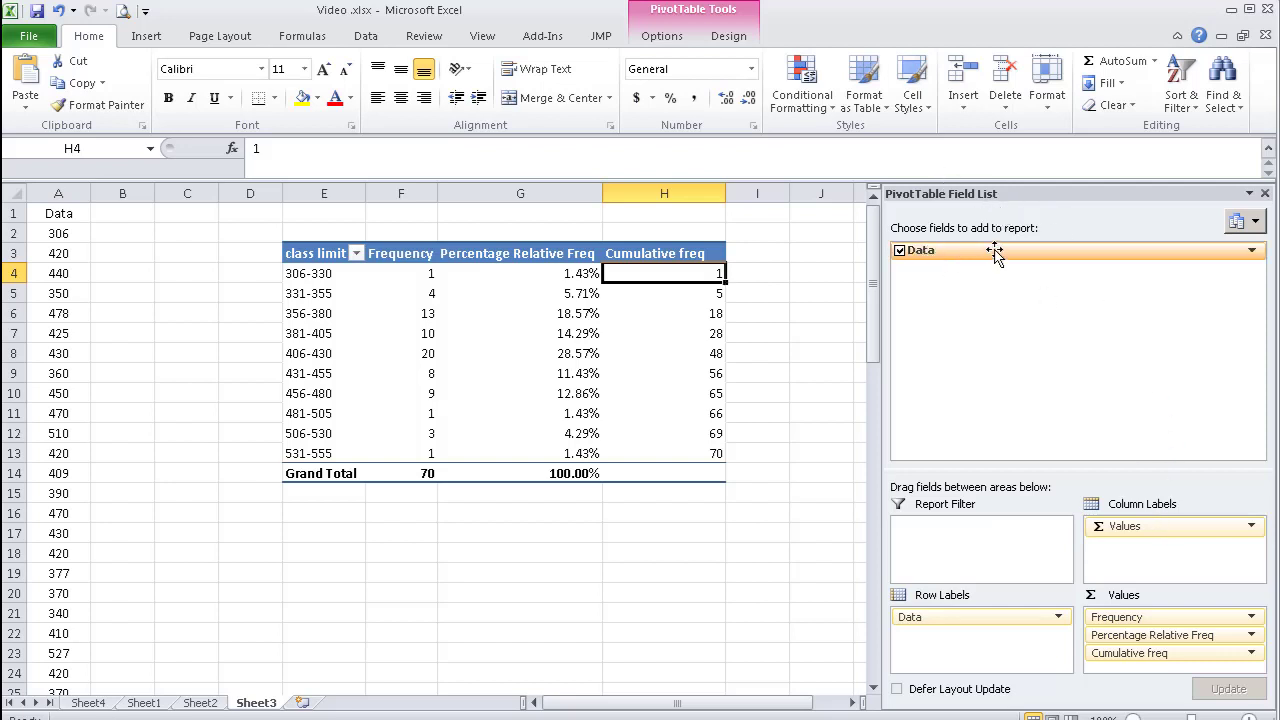
pyautogui.moveTo(995, 254); pyautogui.dragTo(1118, 678)
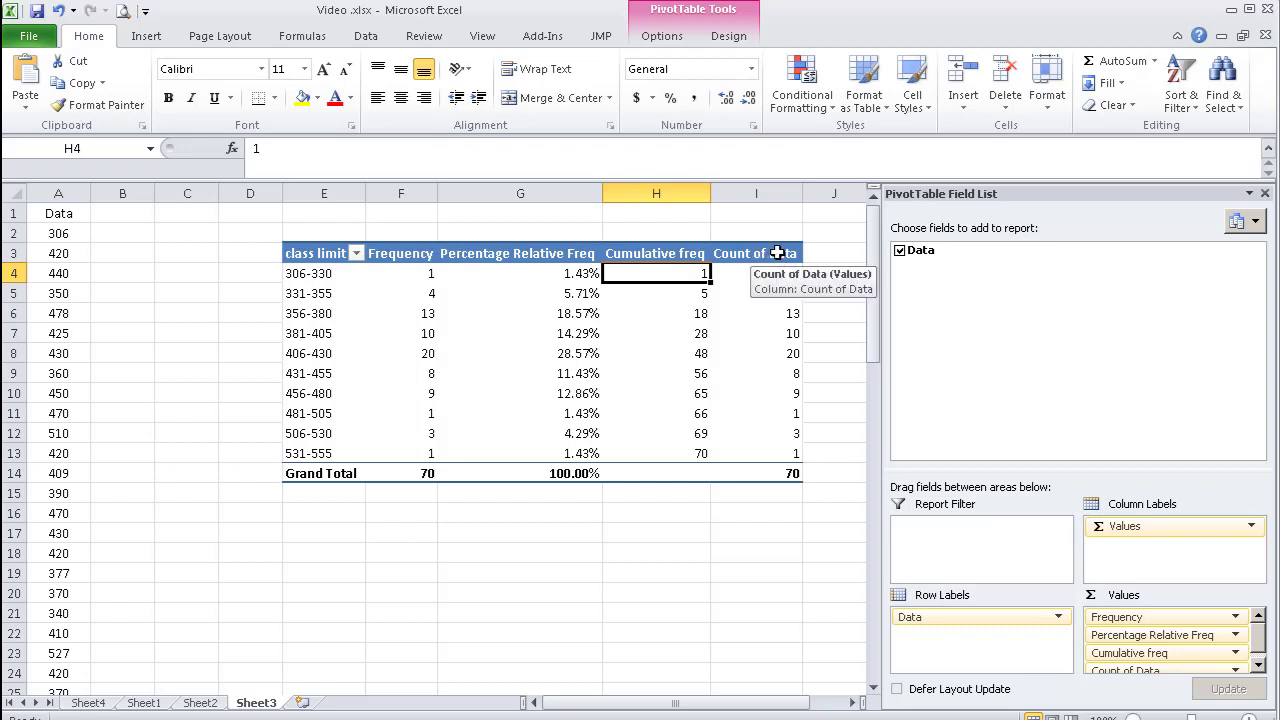
pyautogui.rightClick(787, 294)
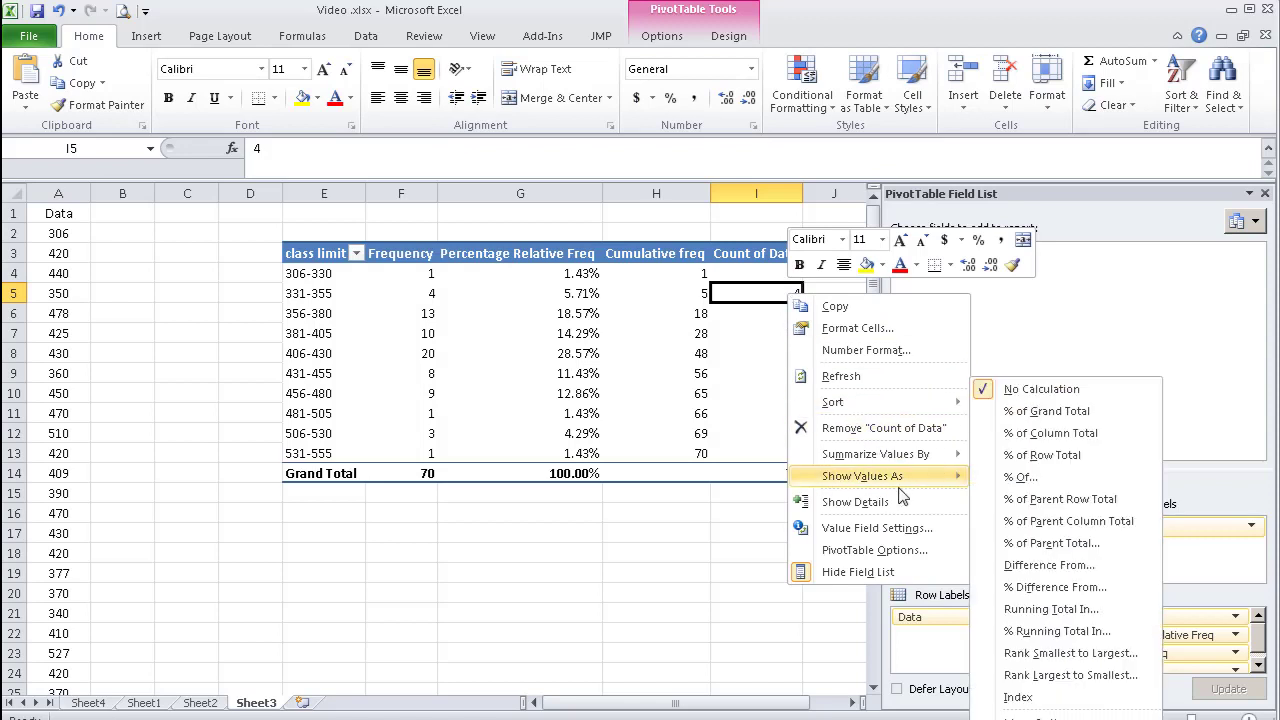
pyautogui.moveTo(905, 477)
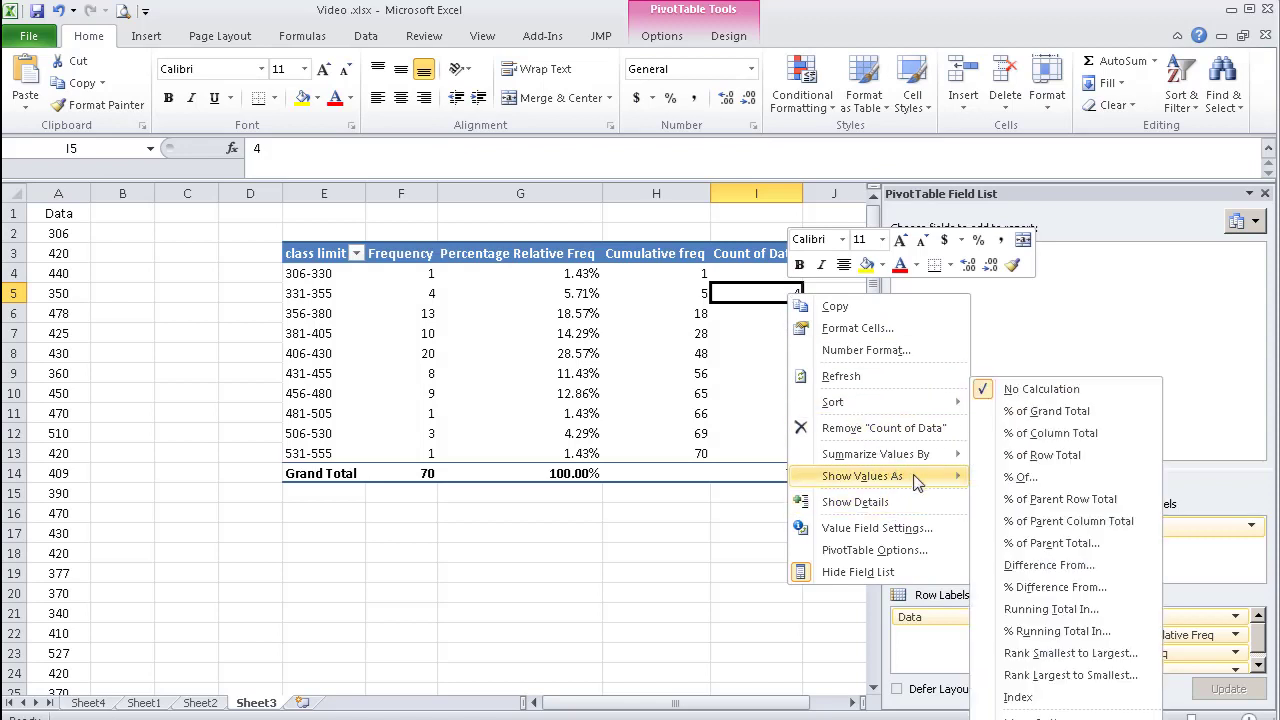
pyautogui.click(1079, 634)
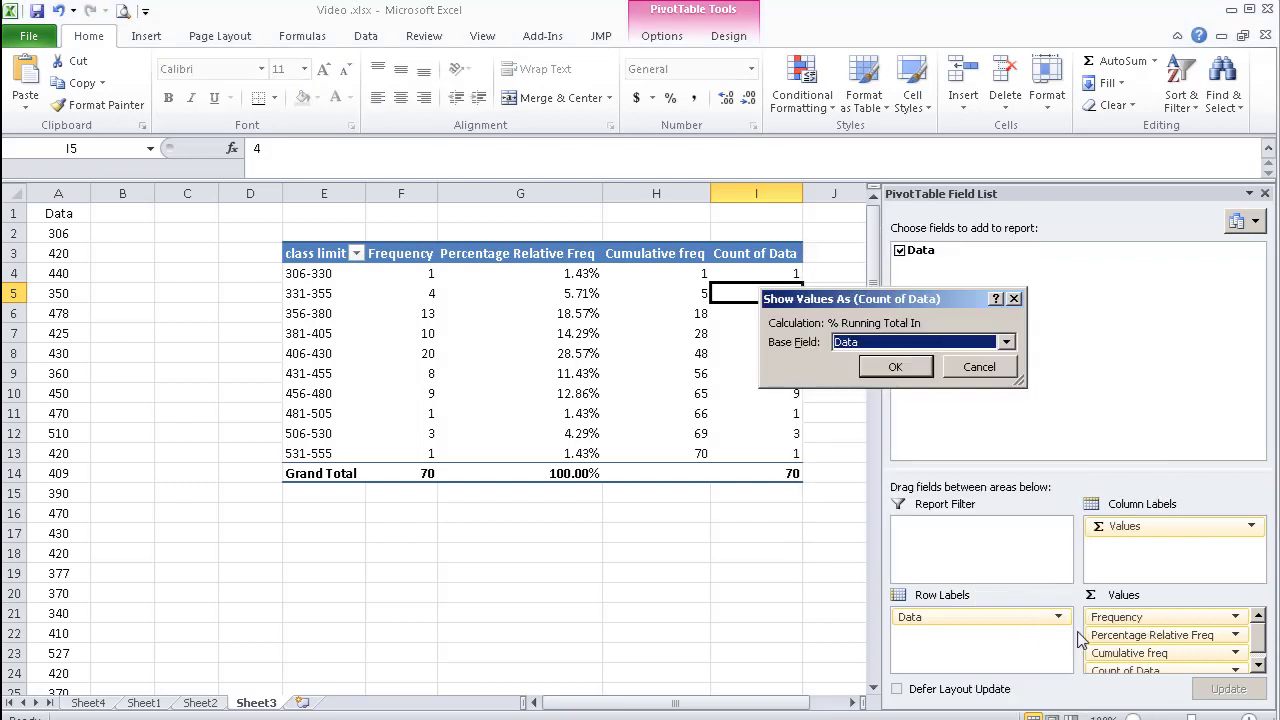
pyautogui.click(893, 368)
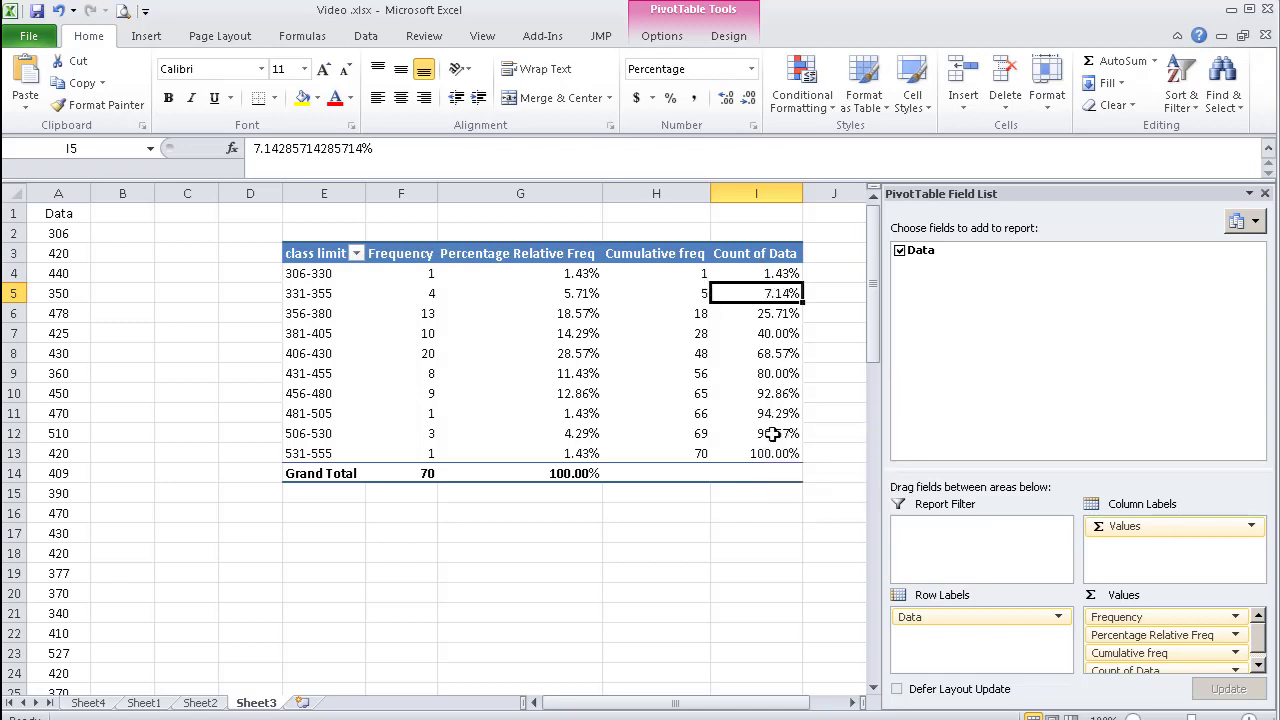
# Step: Copy the header text "Cumulative freq" from cell H3
pyautogui.click(740, 255)
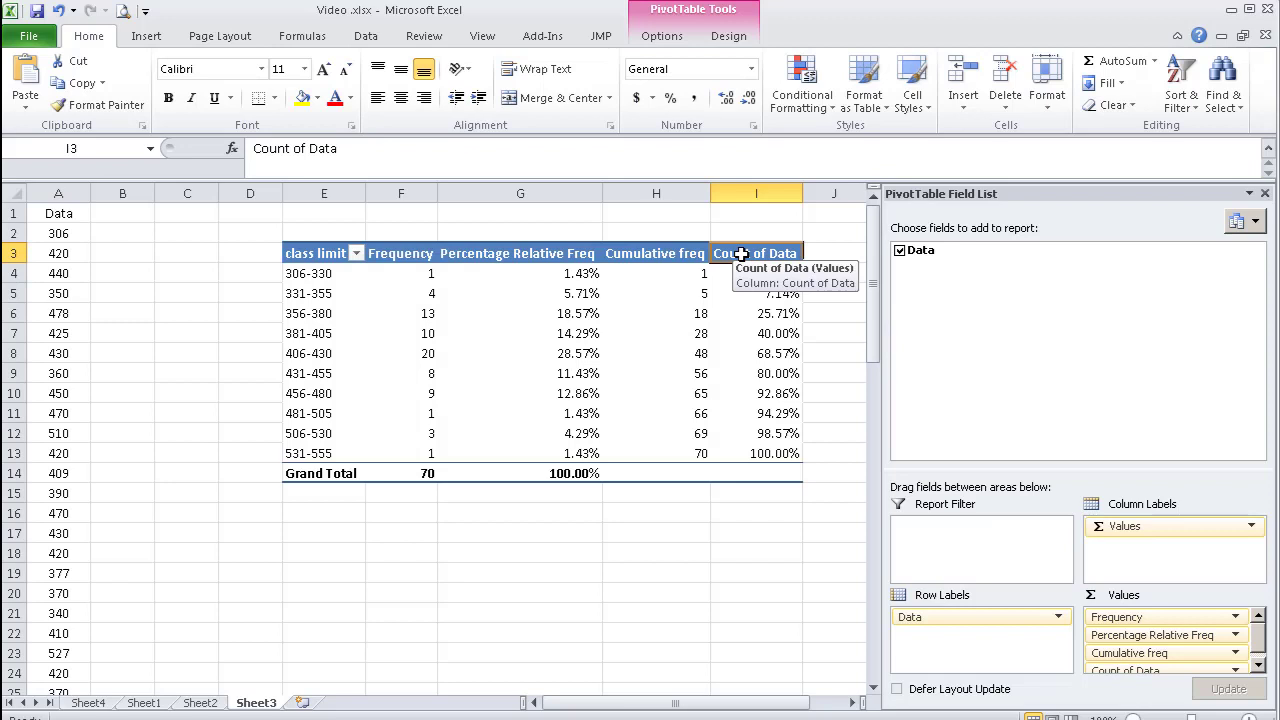
pyautogui.moveTo(348, 150); pyautogui.dragTo(235, 158)
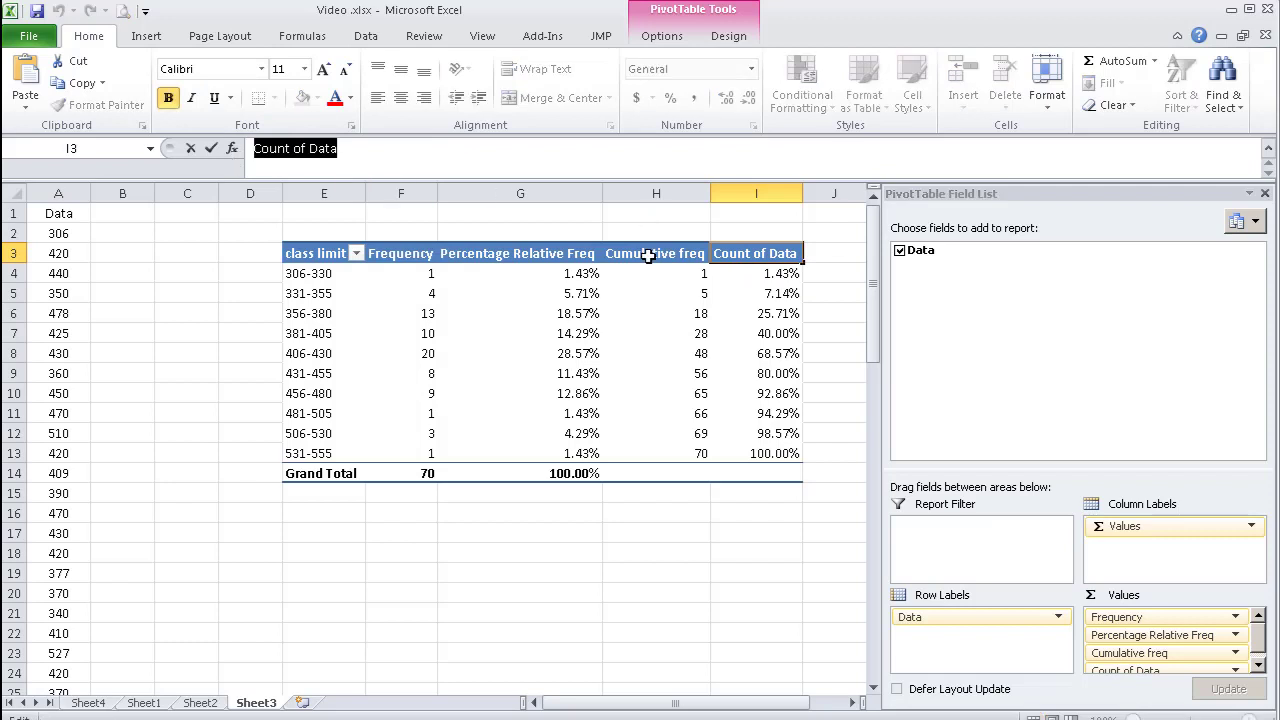
pyautogui.click(648, 256)
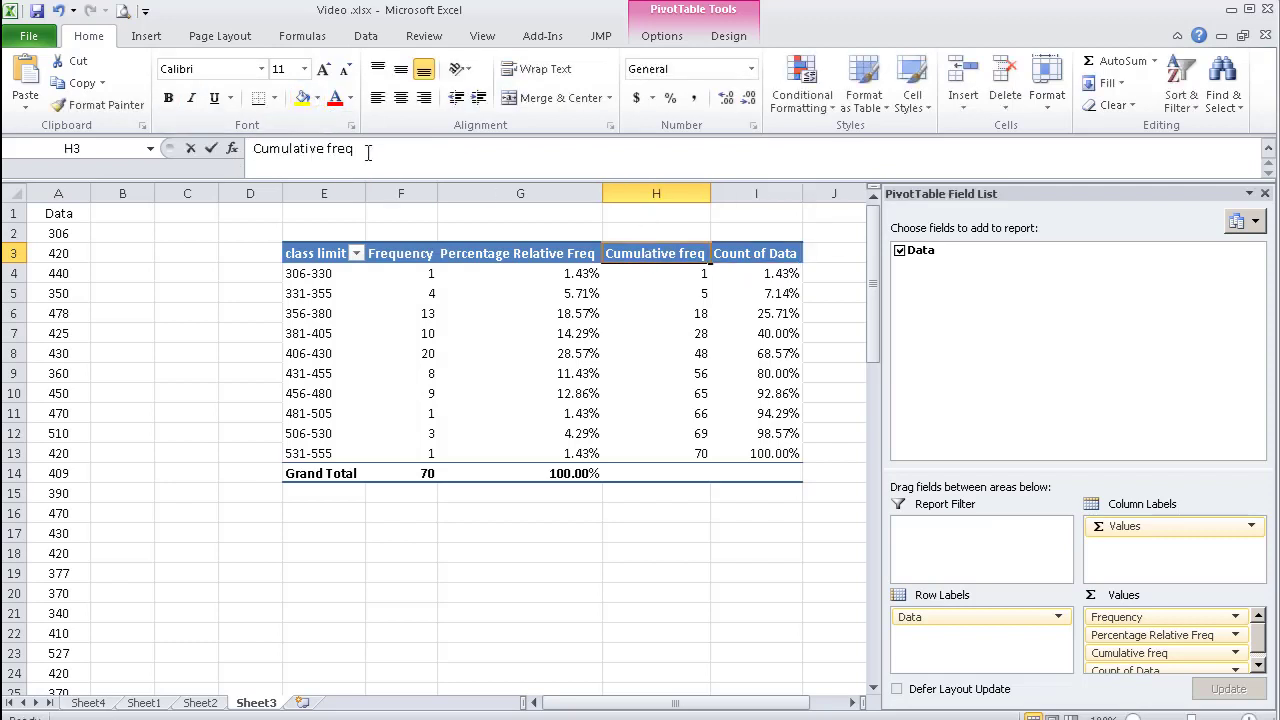
pyautogui.moveTo(368, 153); pyautogui.dragTo(230, 162)
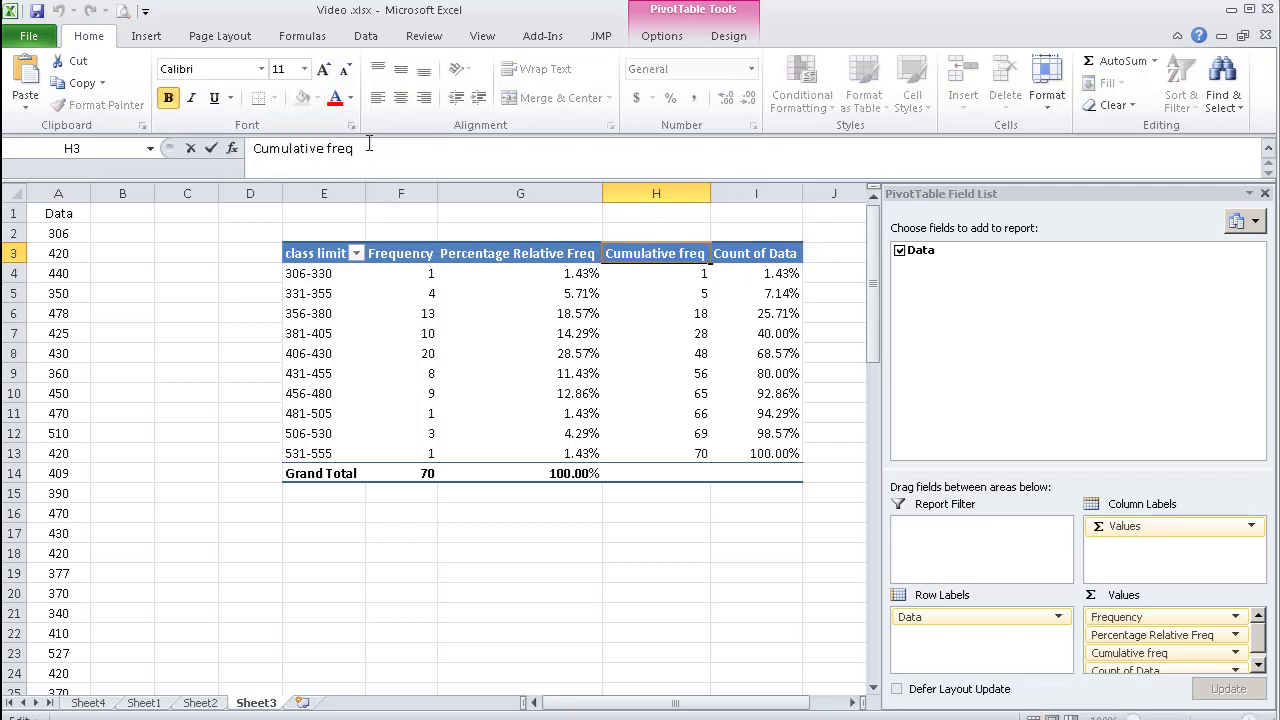
pyautogui.moveTo(375, 160); pyautogui.dragTo(252, 157)
pyautogui.hotkey('ctrl', 'c')
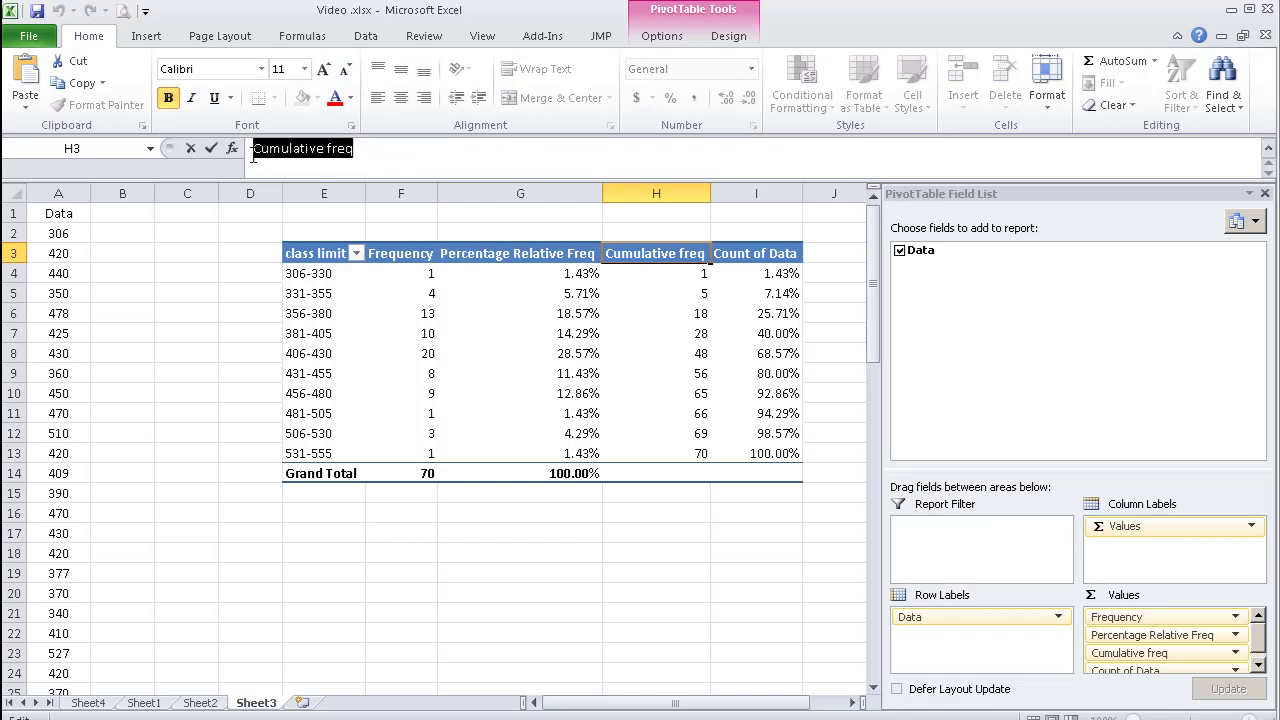
# Step: Rename the Count of Data header as "Percentage Cumulative freq", reusing the copied text, and widen column I
pyautogui.click(760, 255)
pyautogui.moveTo(335, 148); pyautogui.dragTo(250, 150)
pyautogui.write('a')
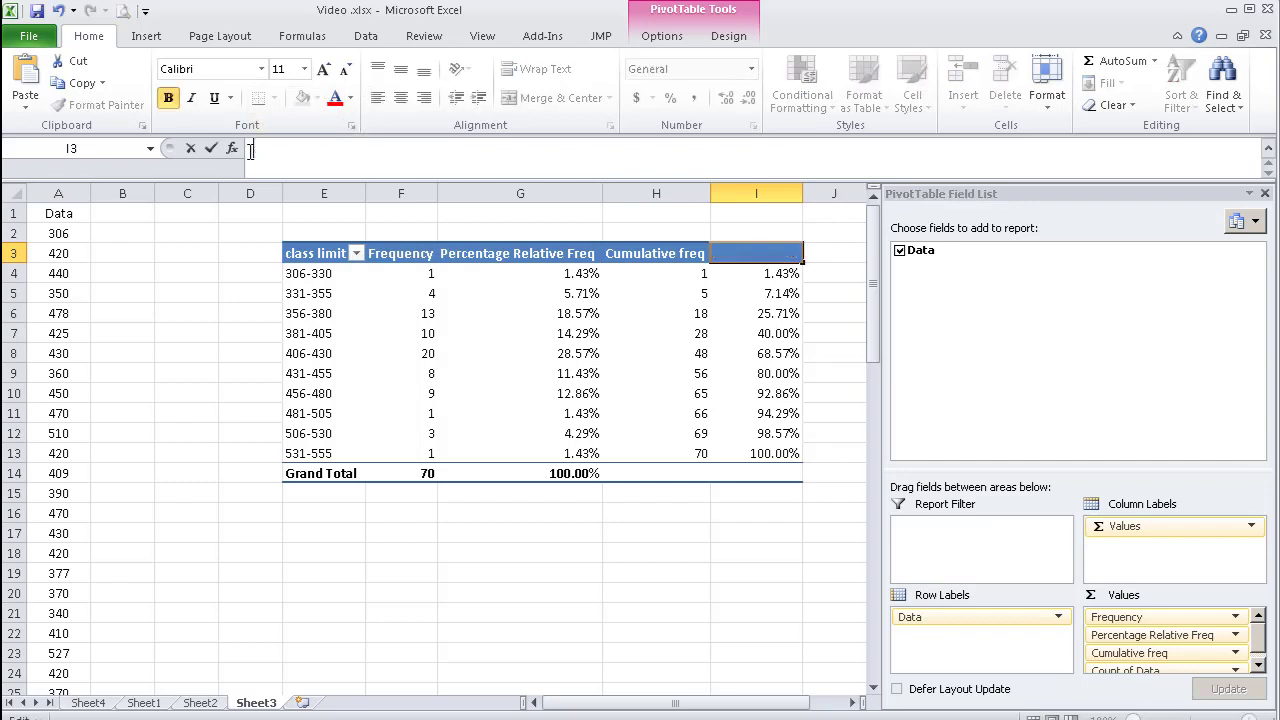
pyautogui.write('Percentage')
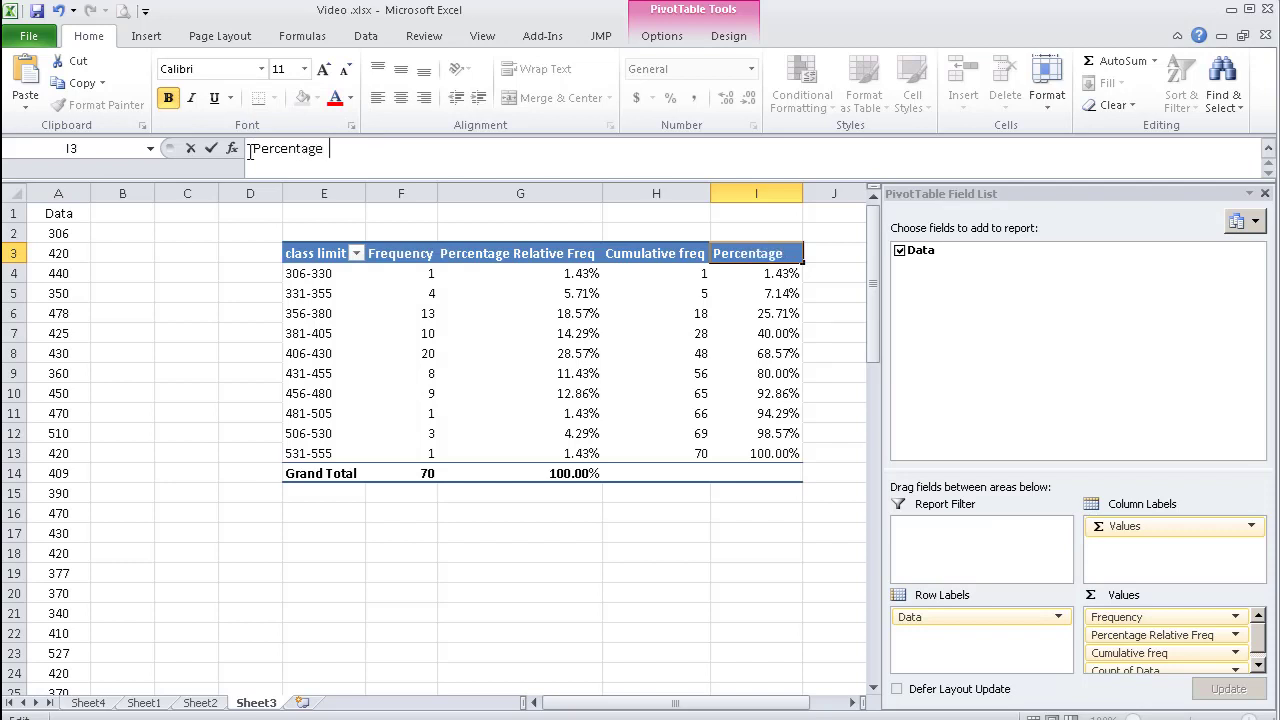
pyautogui.hotkey('ctrl', 'v')
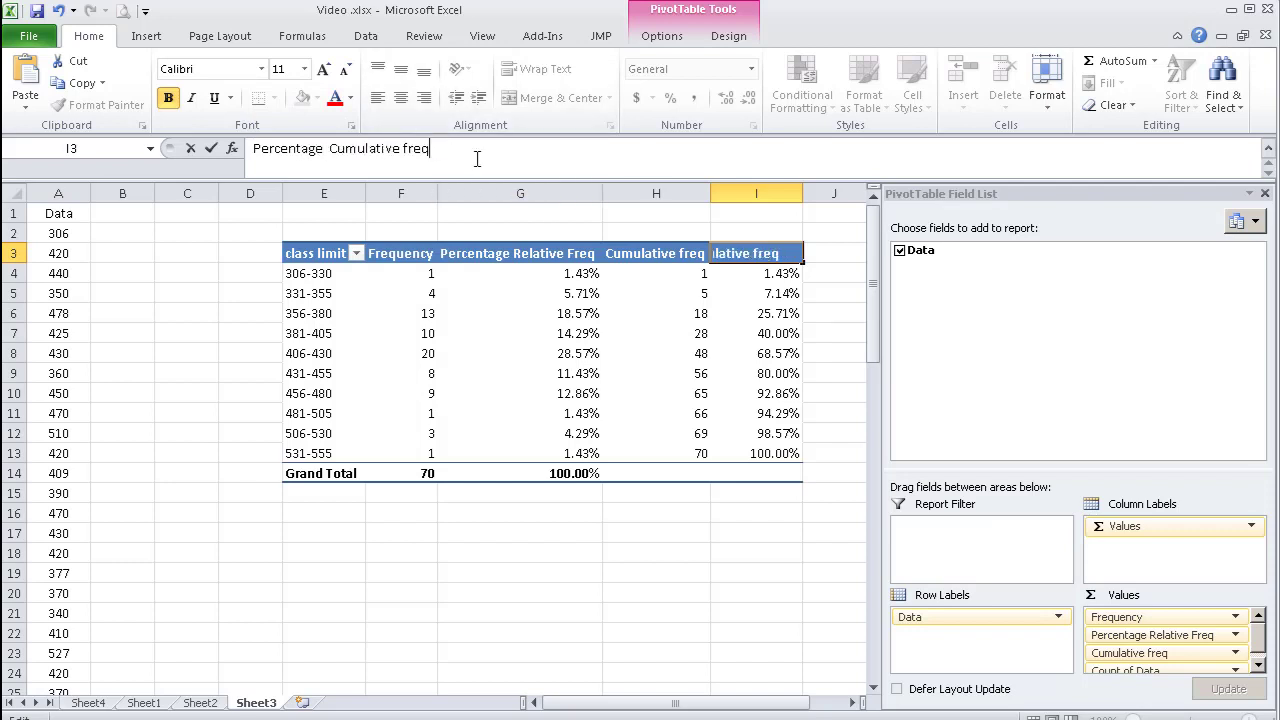
pyautogui.press('Return')
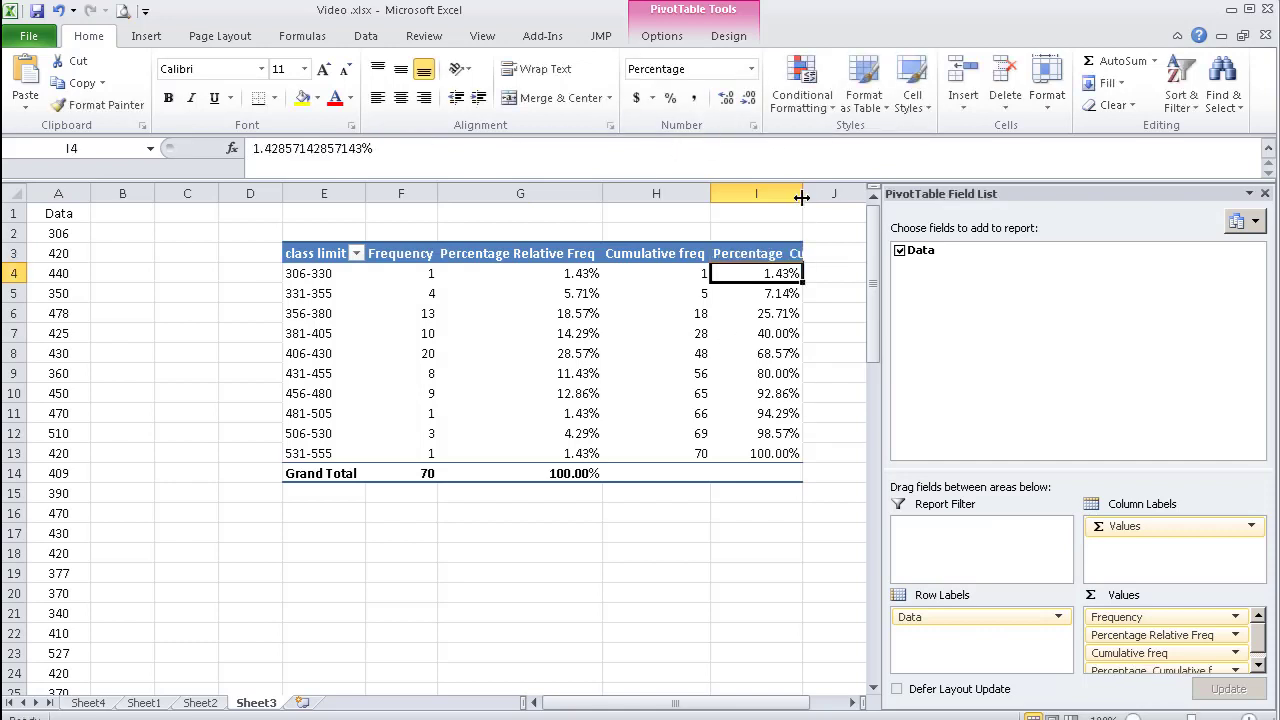
pyautogui.moveTo(802, 193); pyautogui.dragTo(817, 203)
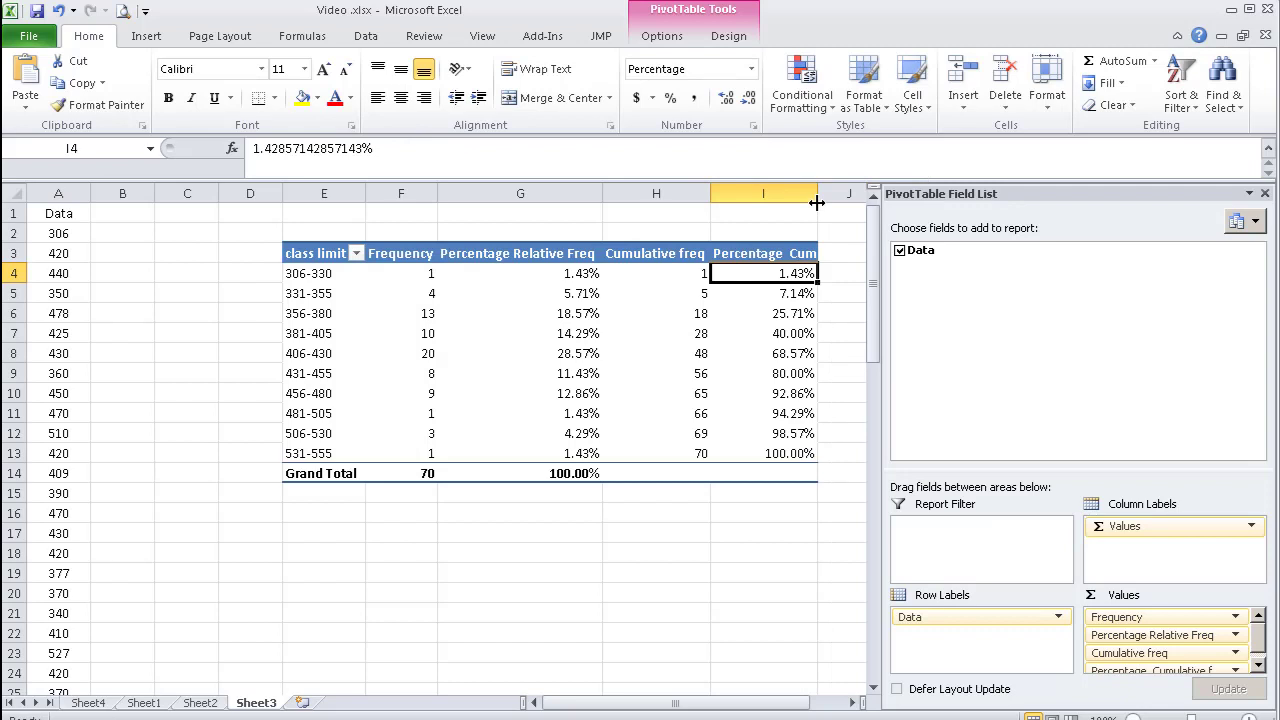